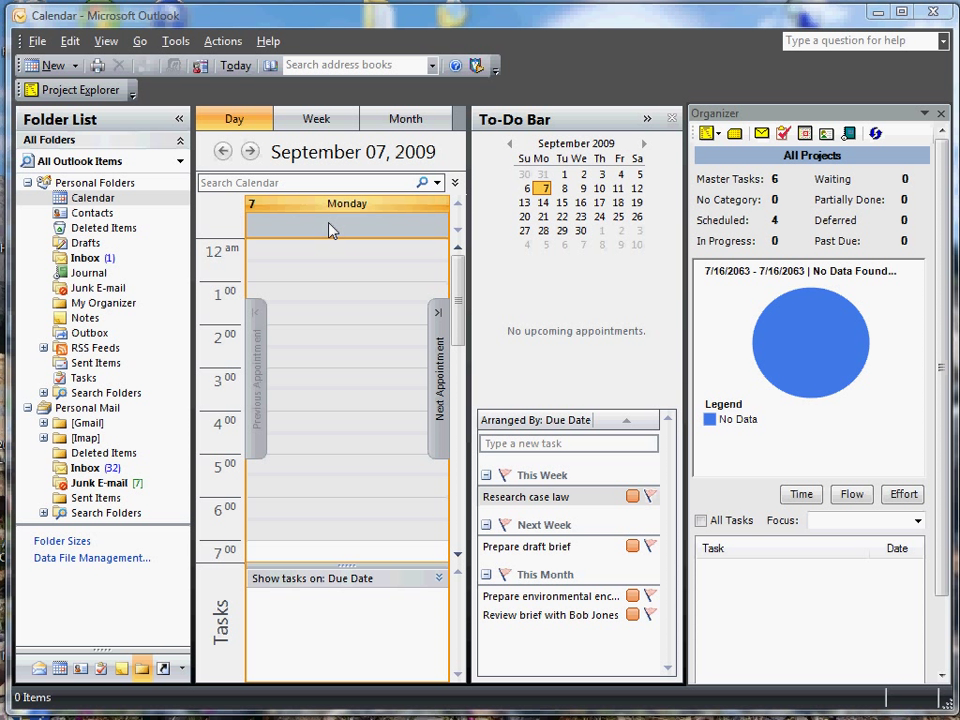
Open the Project Explorer and expand the Root, Projects and Focuses folders in its tree.
click(70, 92)
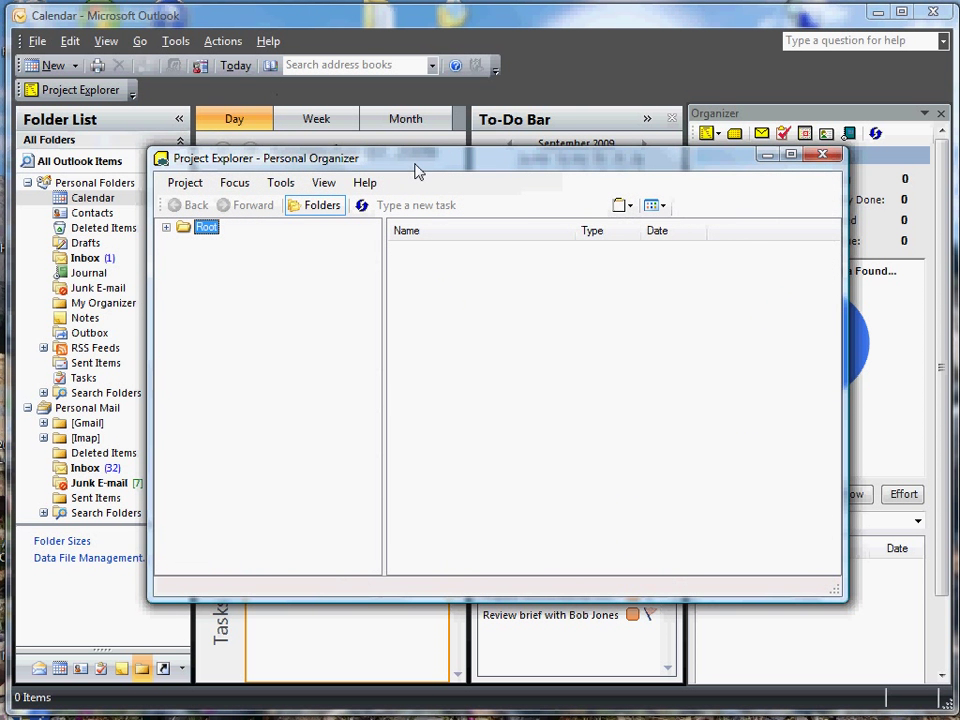
drag(418, 172, 360, 167)
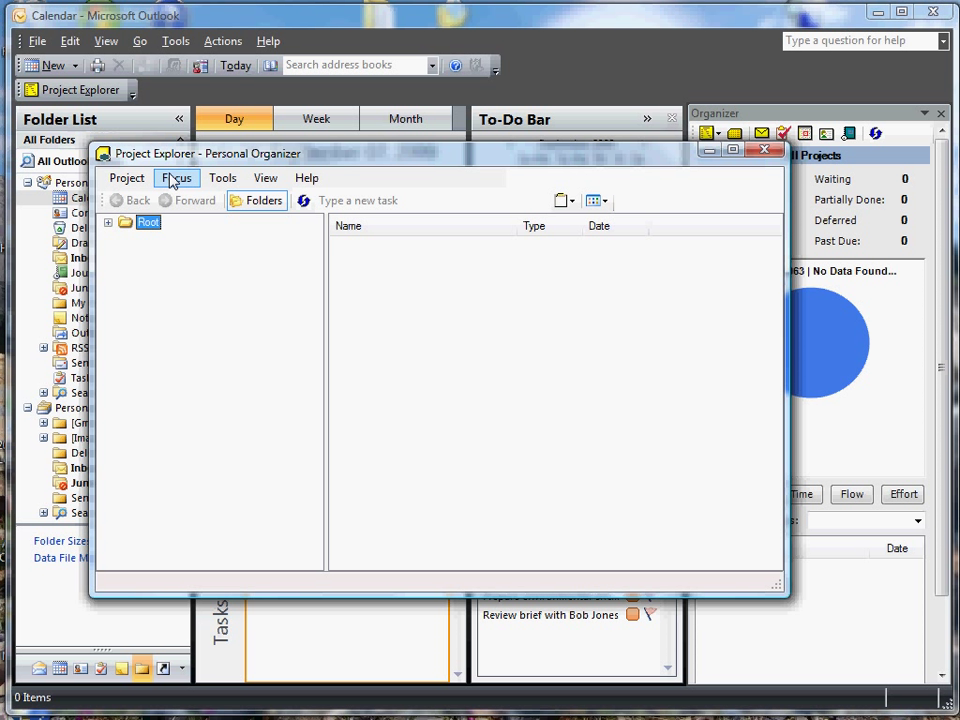
click(108, 222)
click(126, 238)
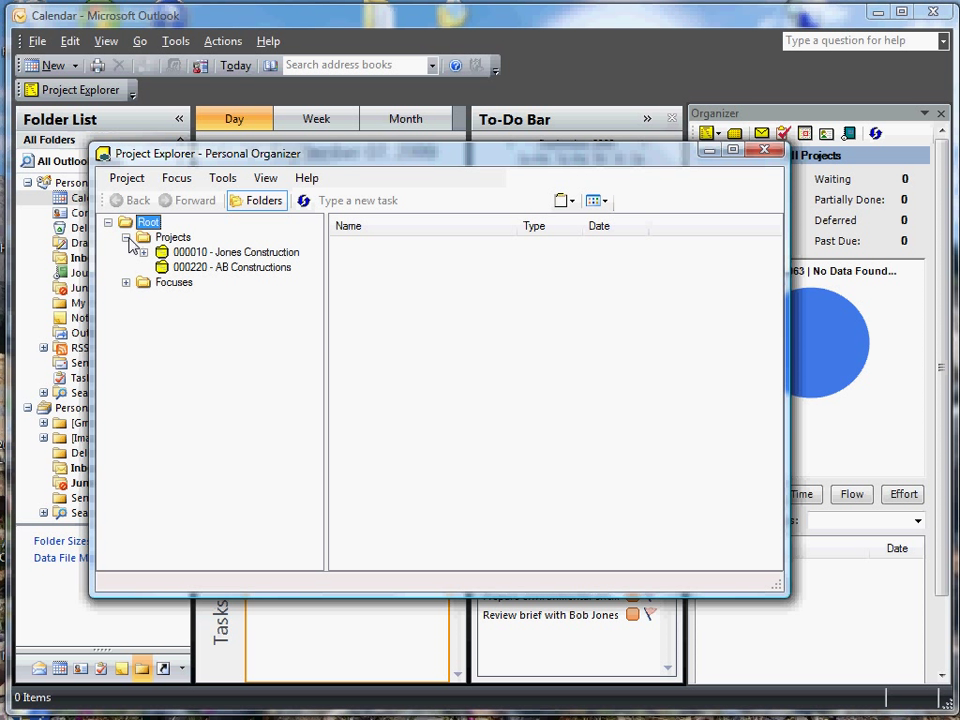
click(126, 283)
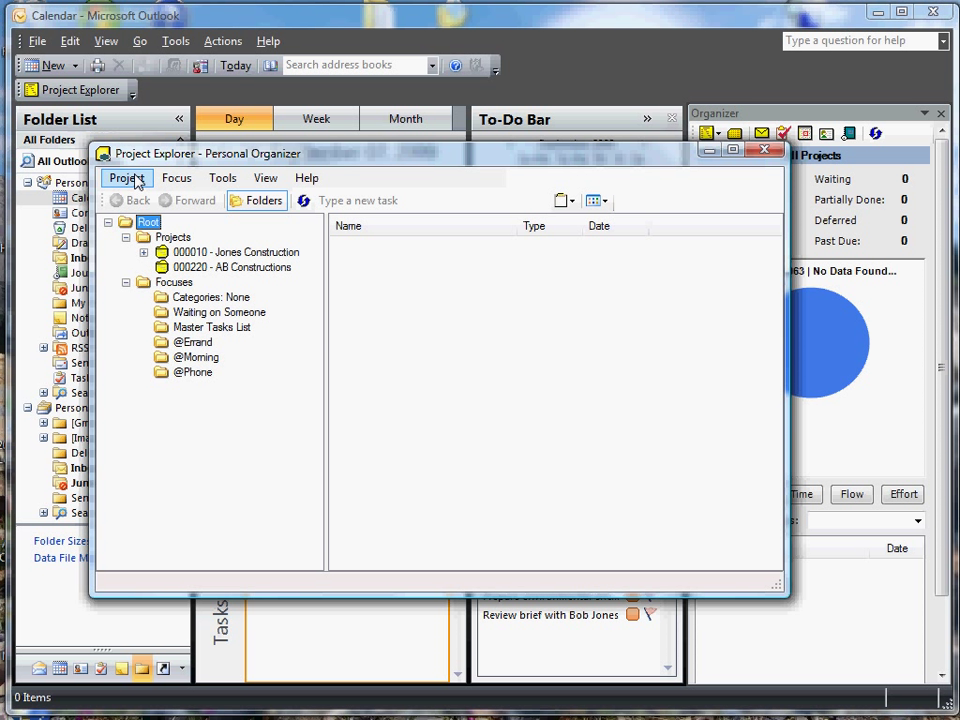
Start a new project and title it Sony Picture.
click(128, 178)
click(142, 197)
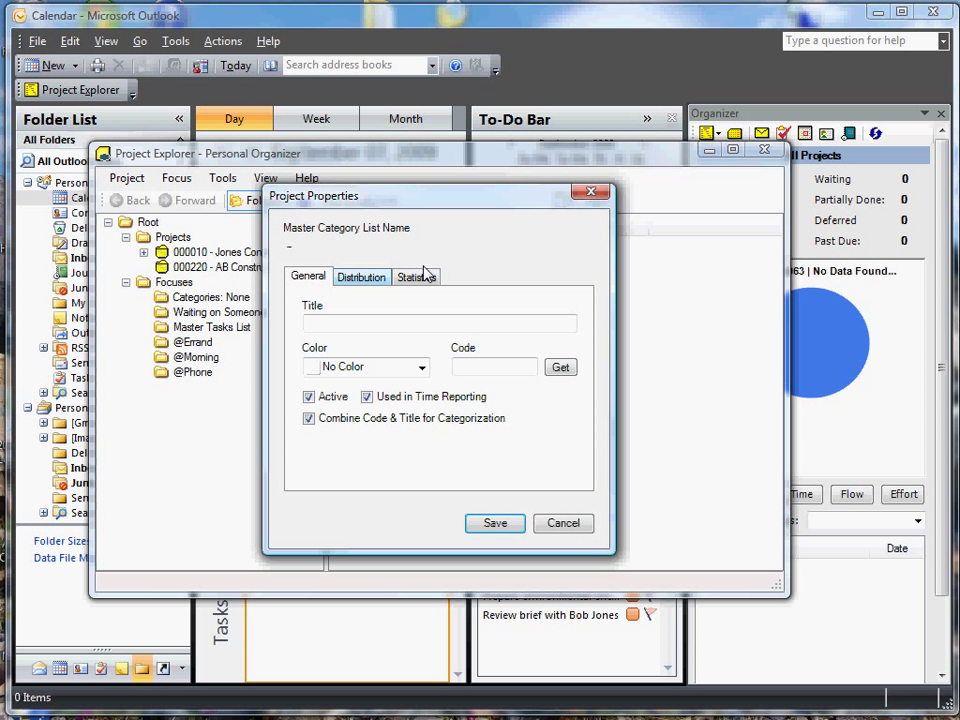
drag(446, 205, 490, 233)
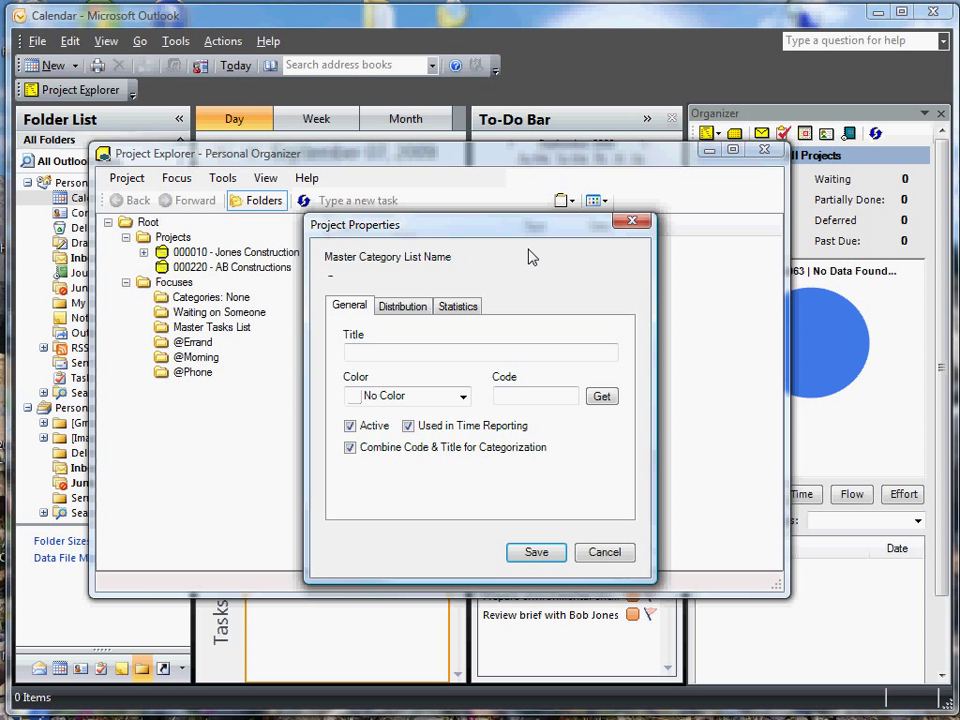
click(449, 354)
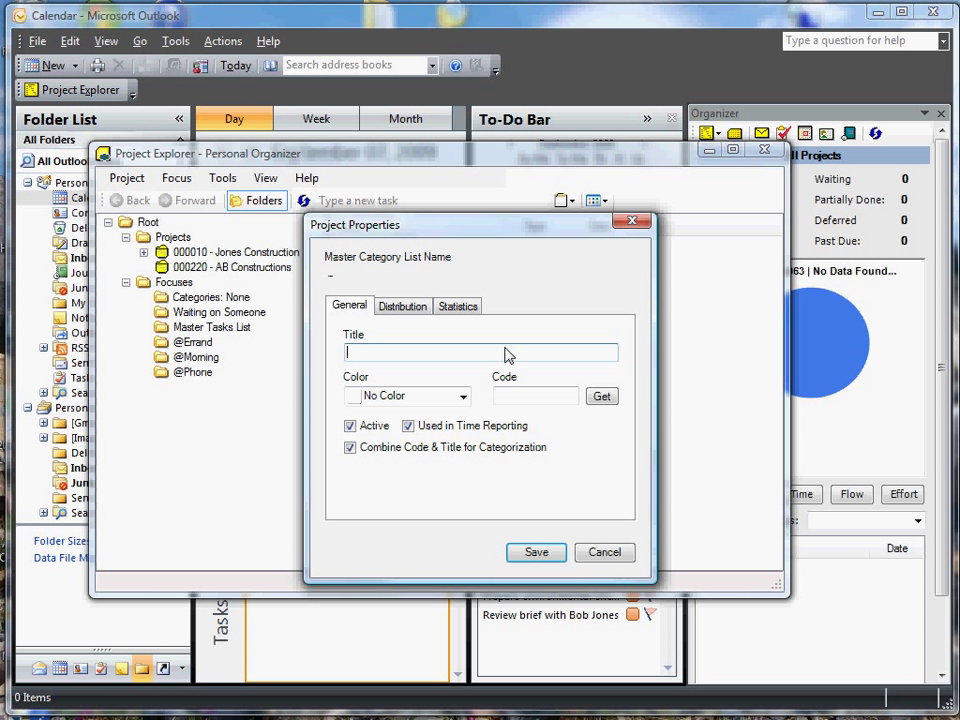
text(Sony Picture)
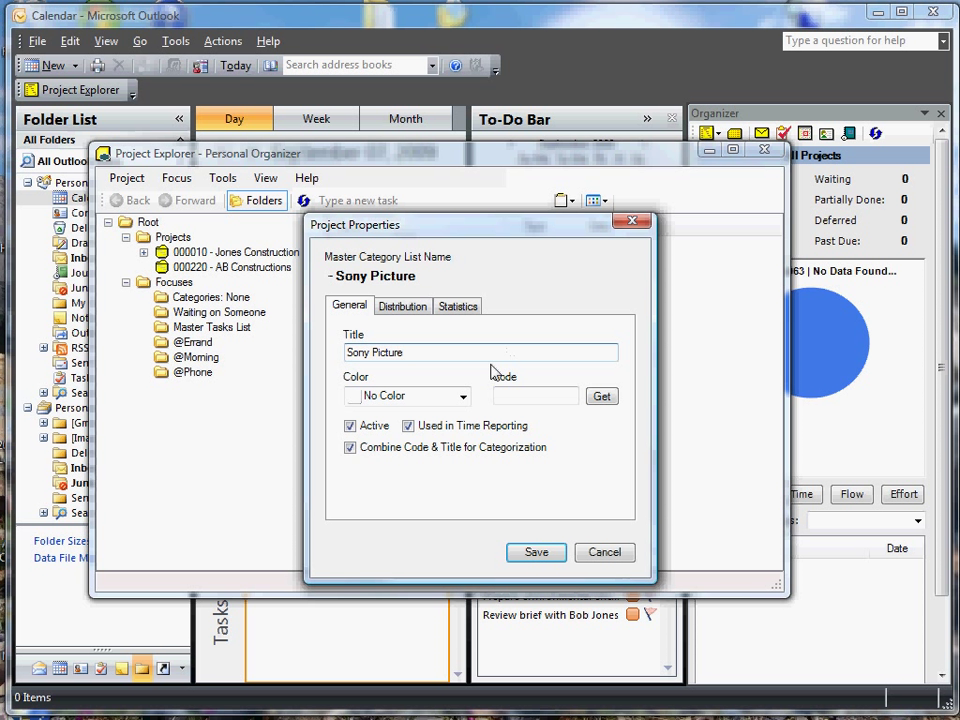
Set the Sony Picture project's color to Dark Red and its code to 000330, and save the project.
click(463, 397)
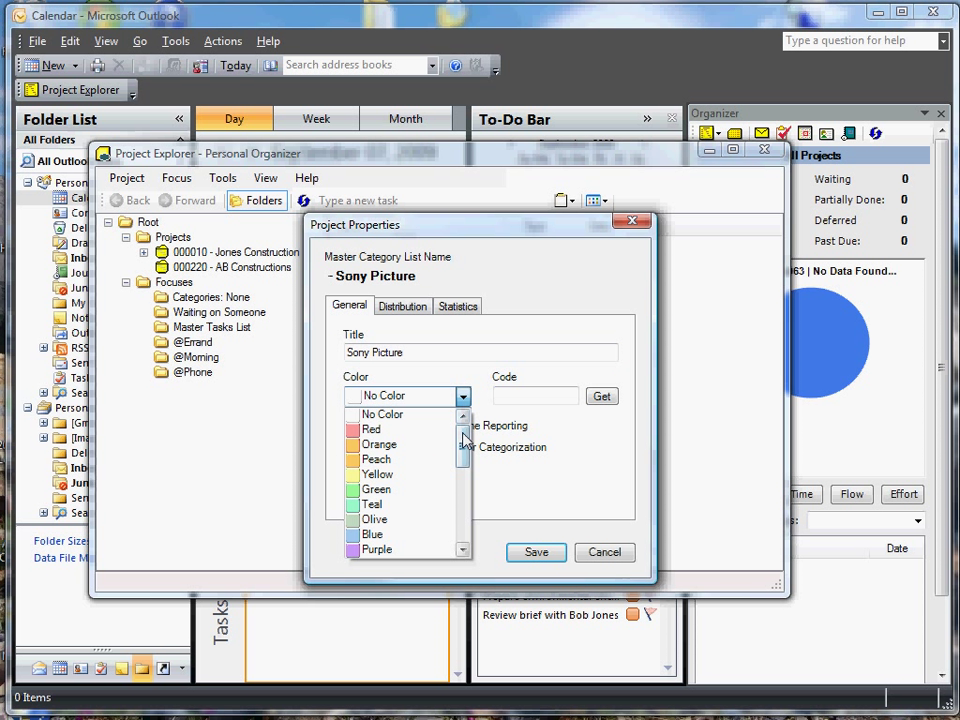
drag(463, 440, 460, 486)
click(392, 504)
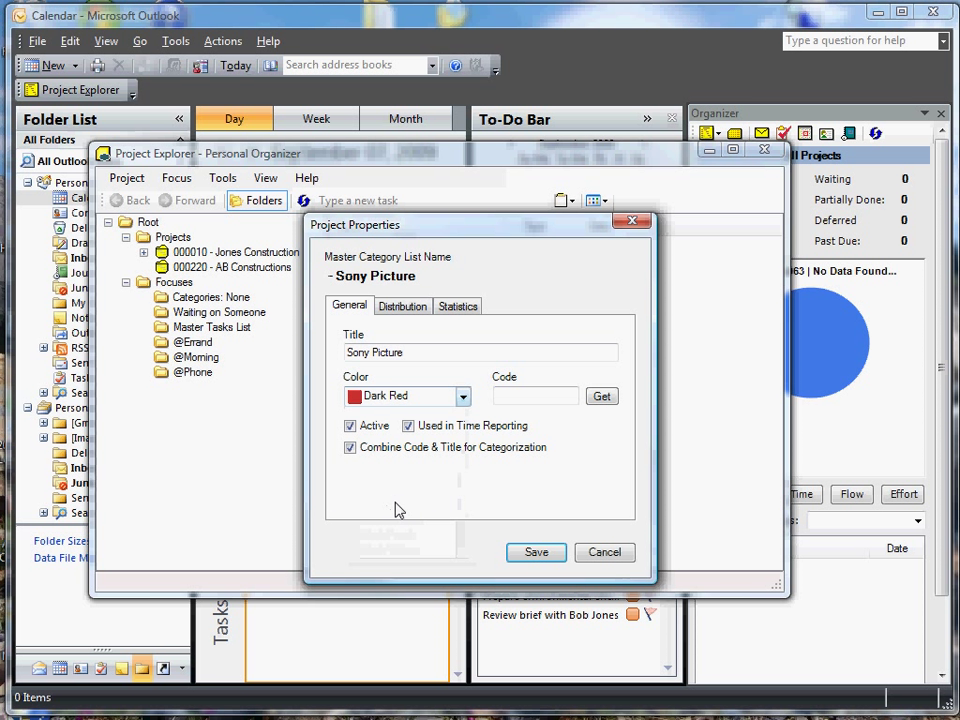
click(537, 397)
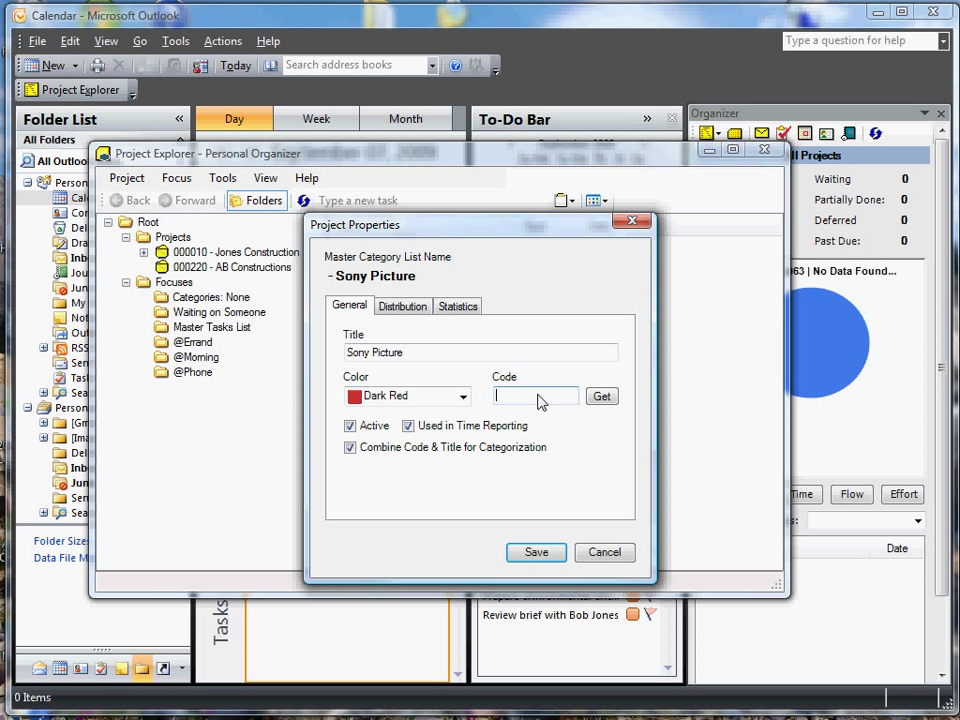
text(000330)
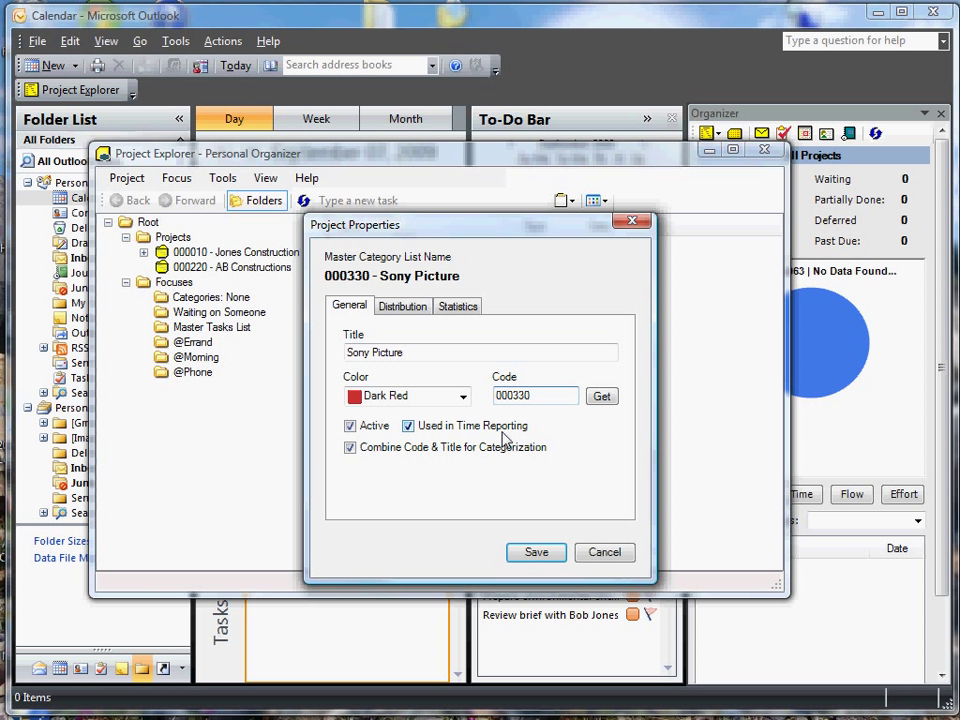
click(536, 553)
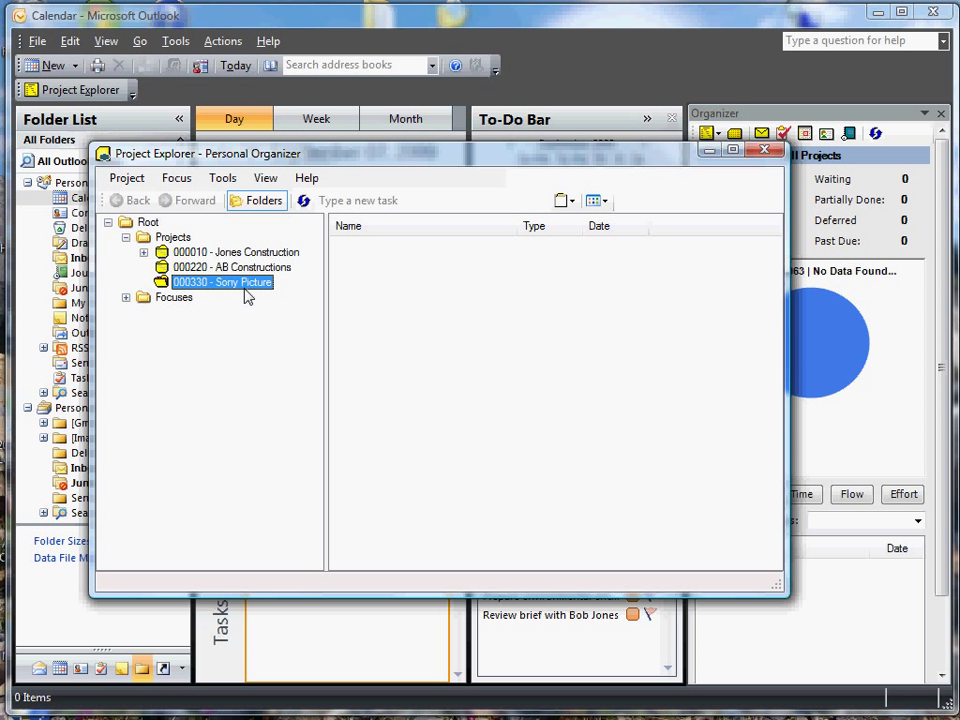
Add the task 'Review the "Green Hornet" script' to the 000330 - Sony Picture project and widen the Name column.
click(125, 297)
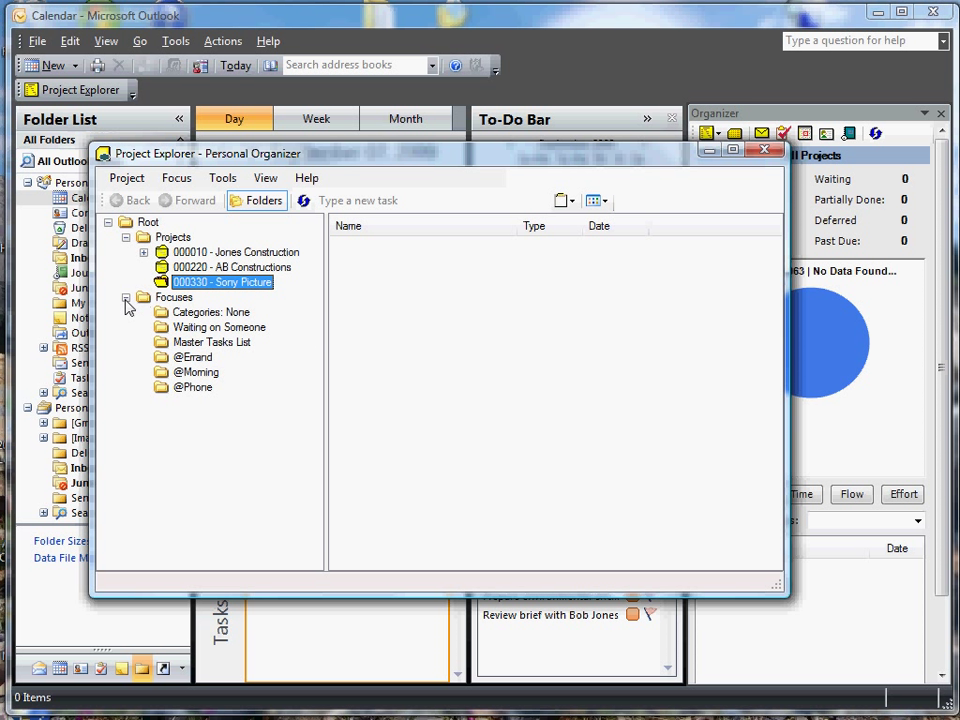
click(247, 272)
click(248, 281)
click(372, 203)
text(Re)
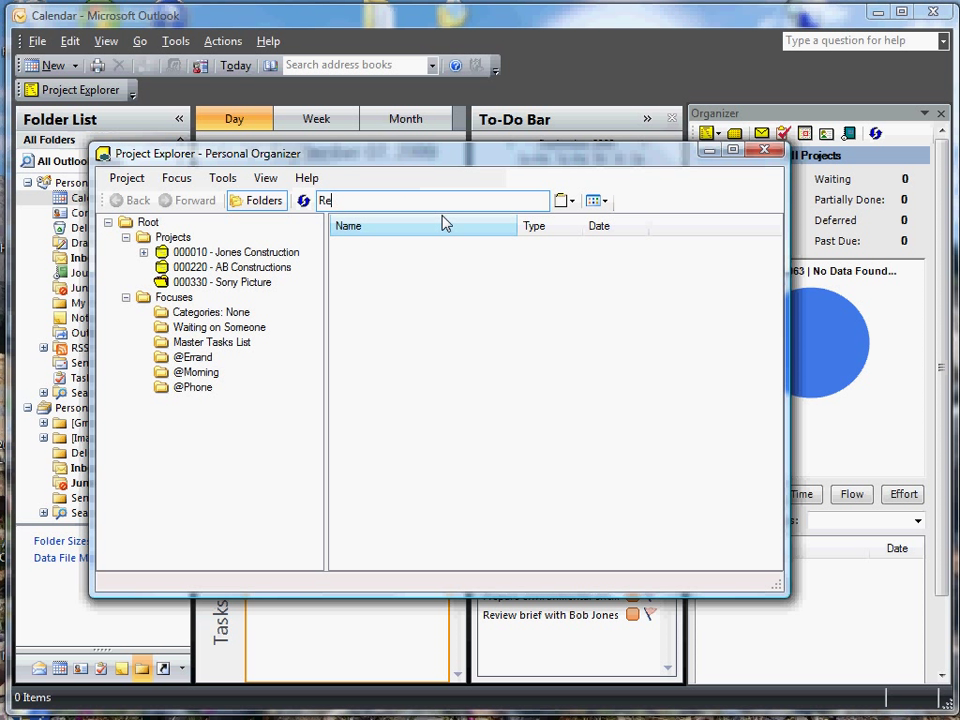
text(view the "Green Hornet" script)
key(Return)
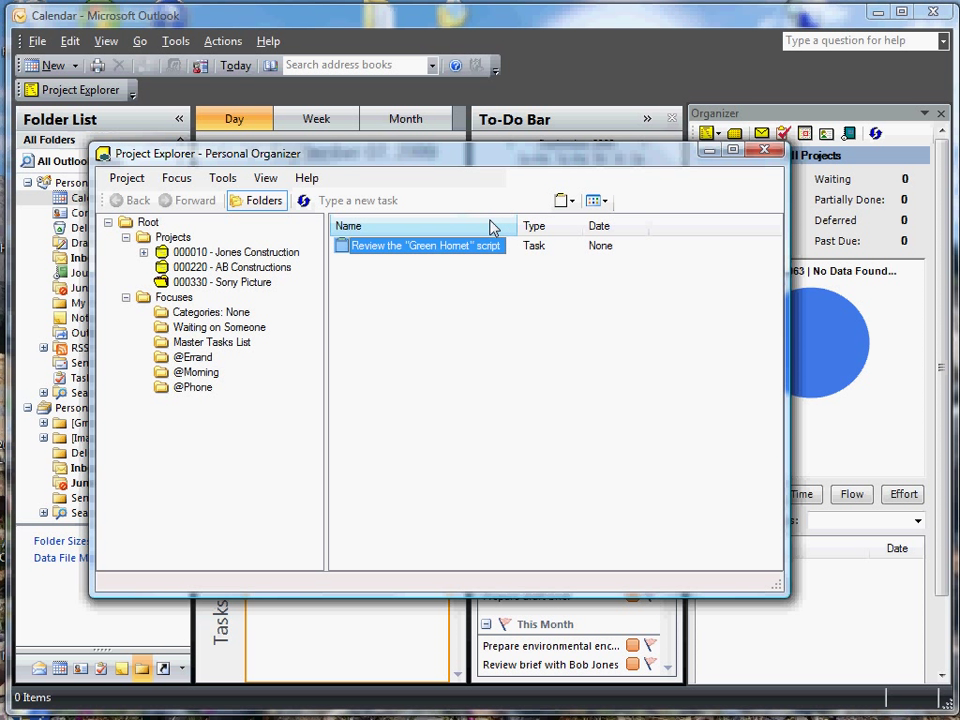
drag(519, 226, 558, 230)
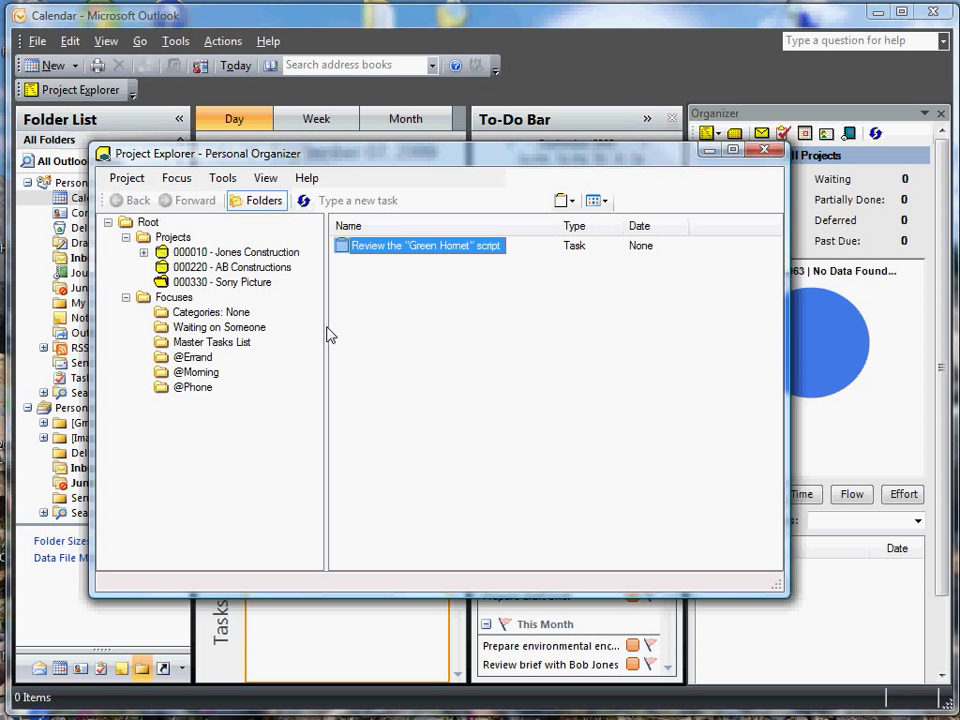
Reselect the Sony Picture project and open its task 'Review the "Green Hornet" script' in its own window.
click(246, 282)
click(253, 267)
click(258, 284)
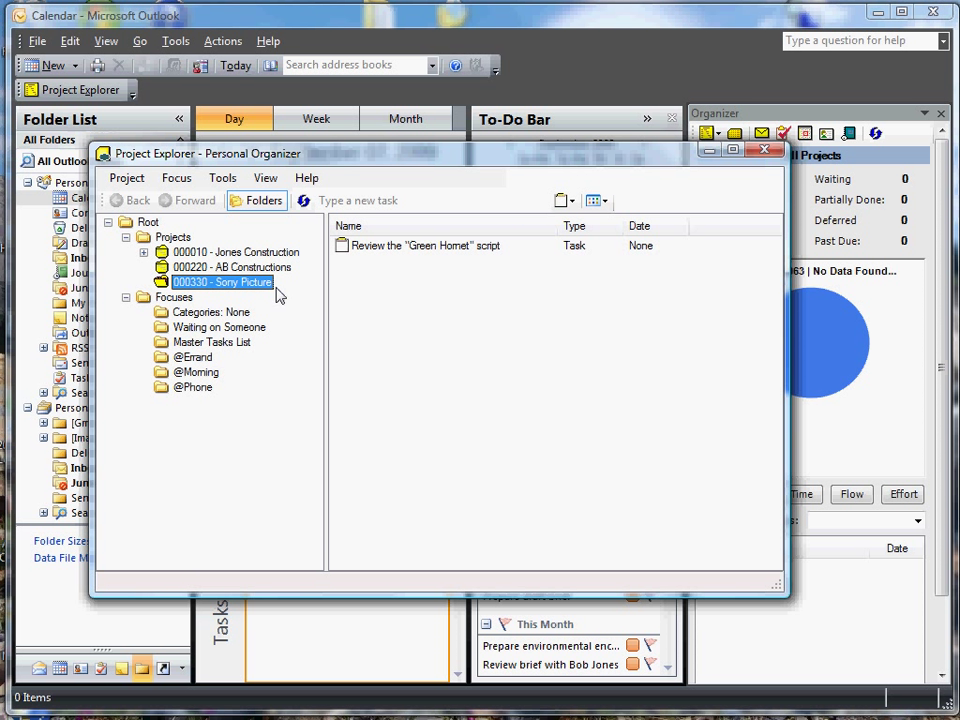
click(437, 247)
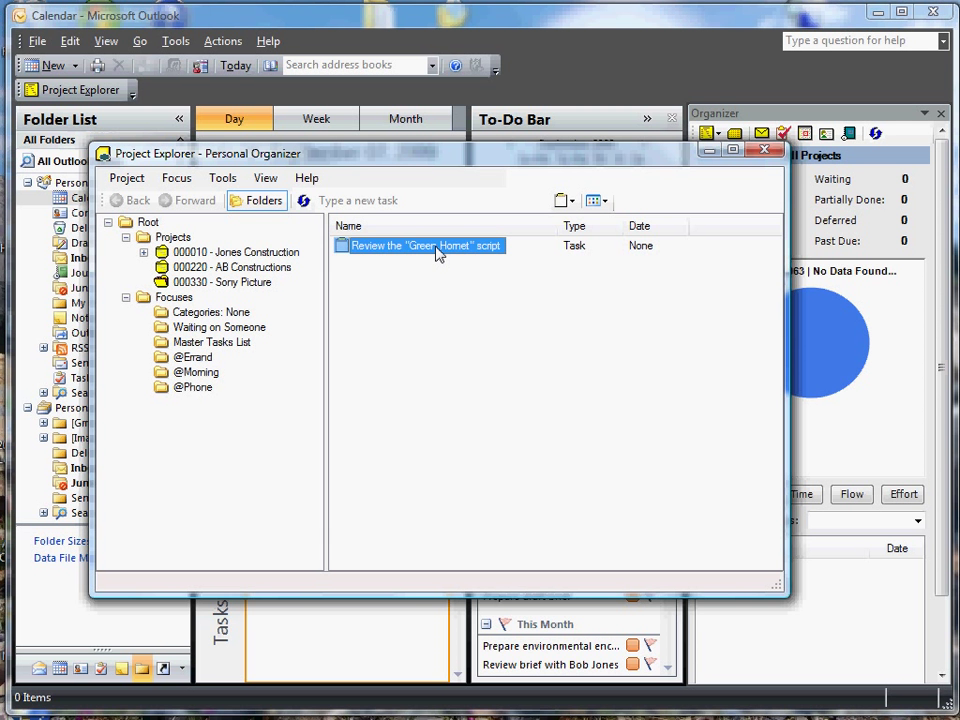
double_click(437, 247)
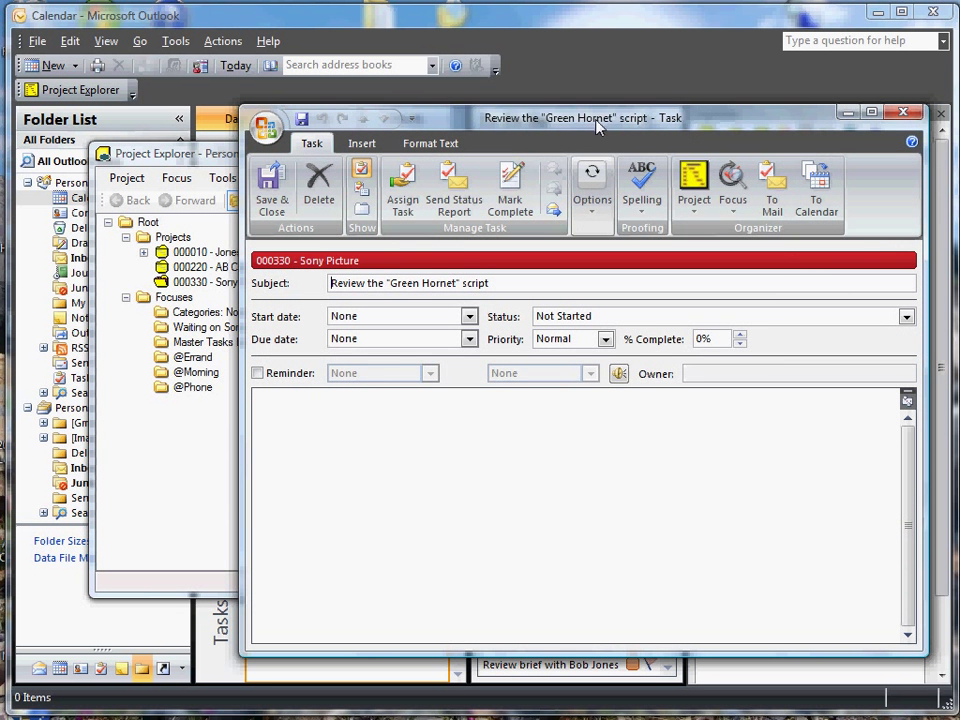
drag(603, 63, 545, 120)
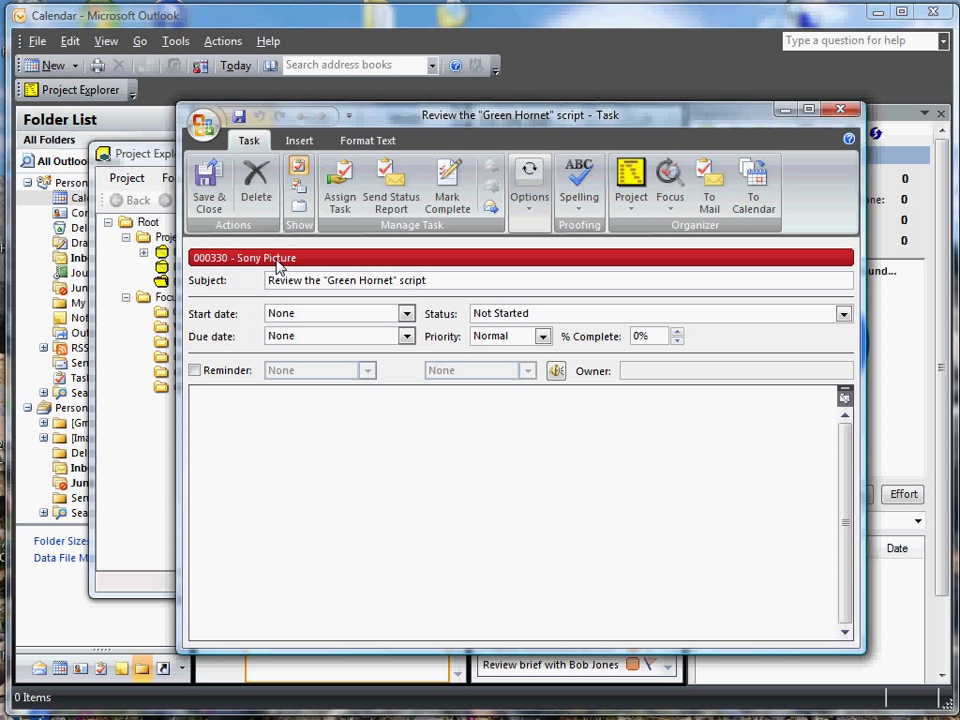
Switch the task to its subtask view and add the subtask "Load the script into the tracking system".
click(298, 210)
click(318, 368)
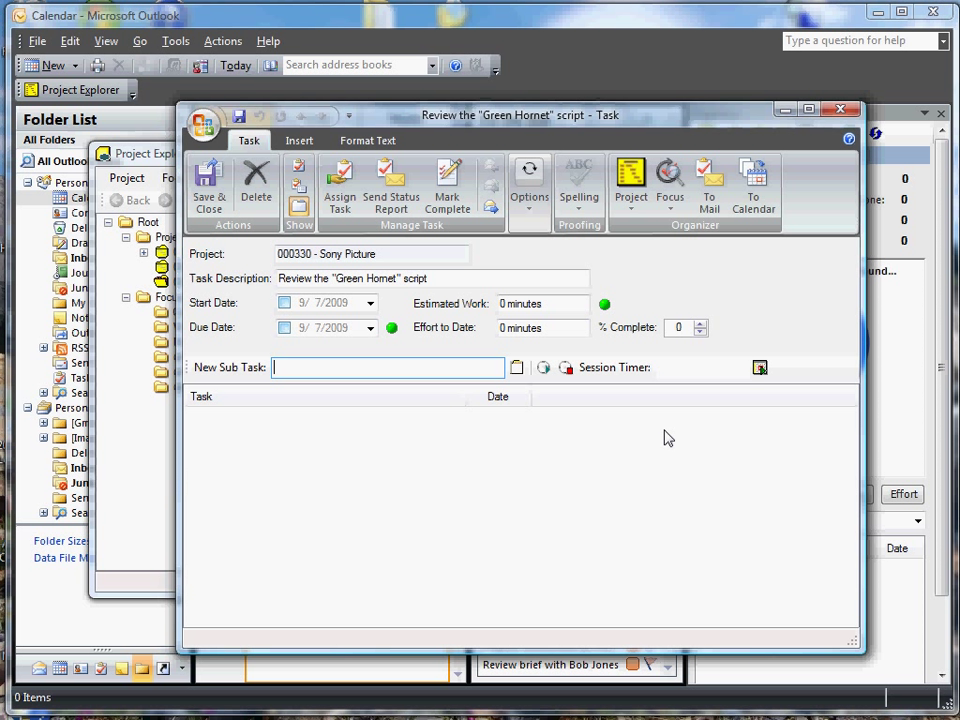
text(Load the script into)
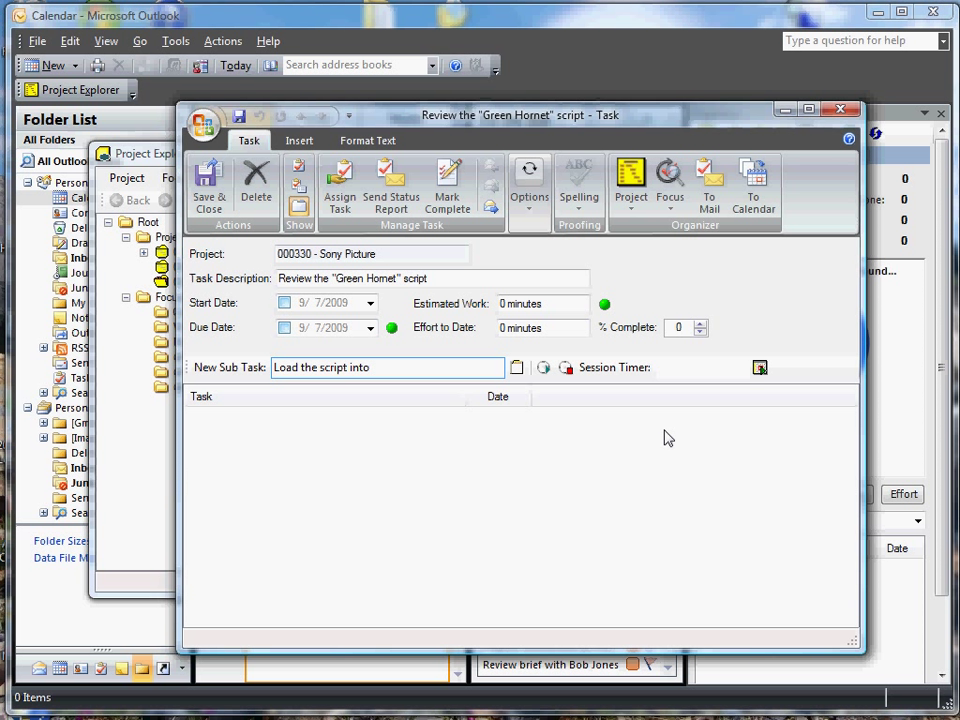
text( the tracking system)
key(Return)
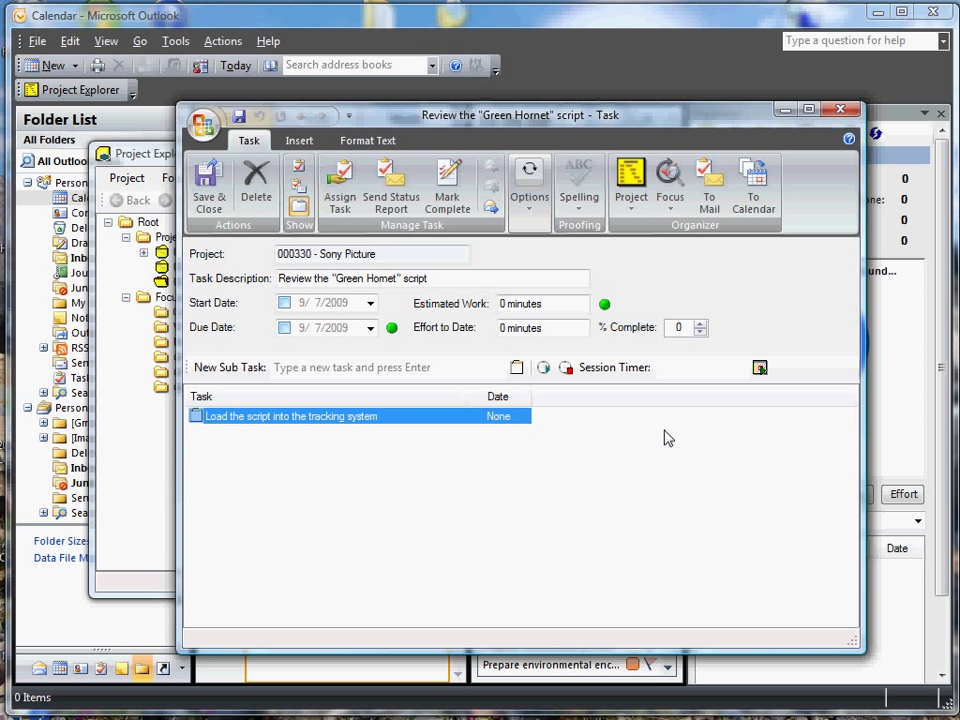
Add the subtask "Review the script when prompted" to the Green Hornet task.
click(397, 374)
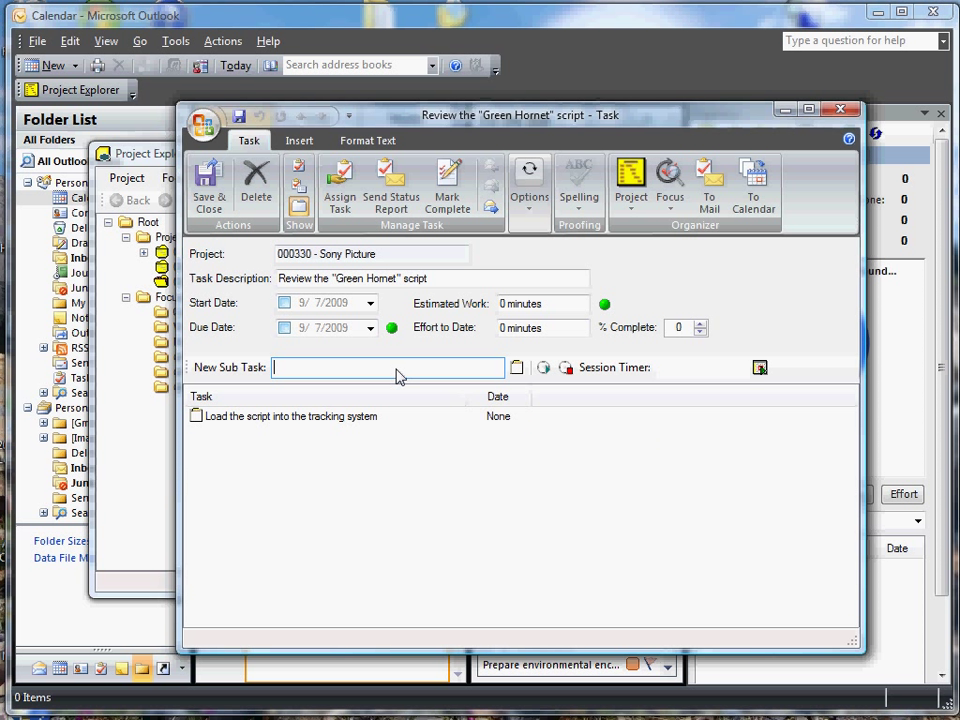
text(Review the script when prompte)
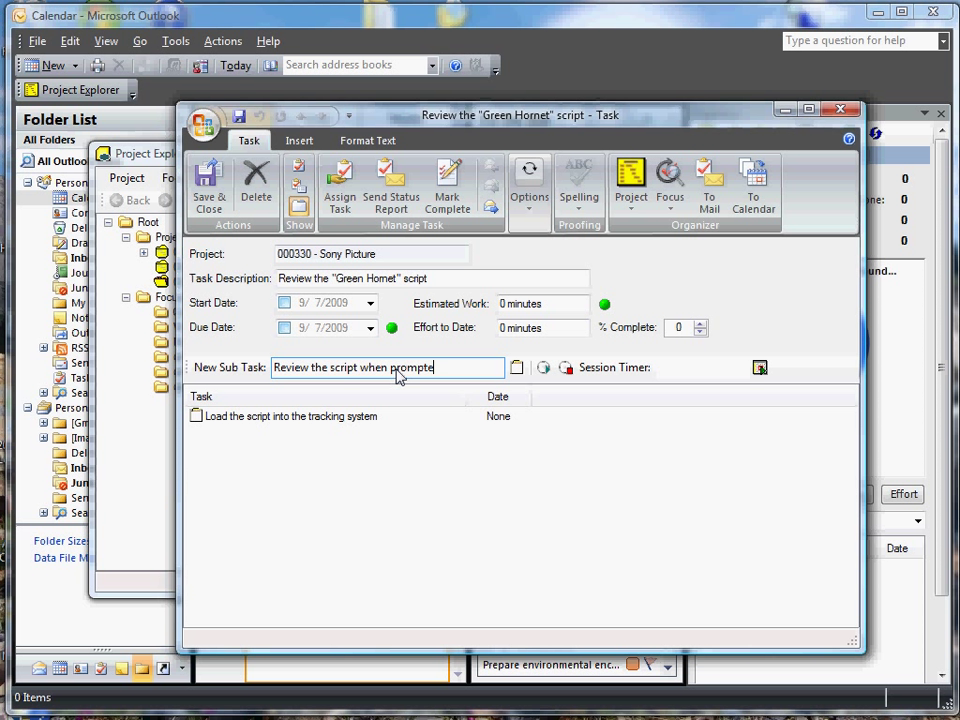
text(d)
key(Return)
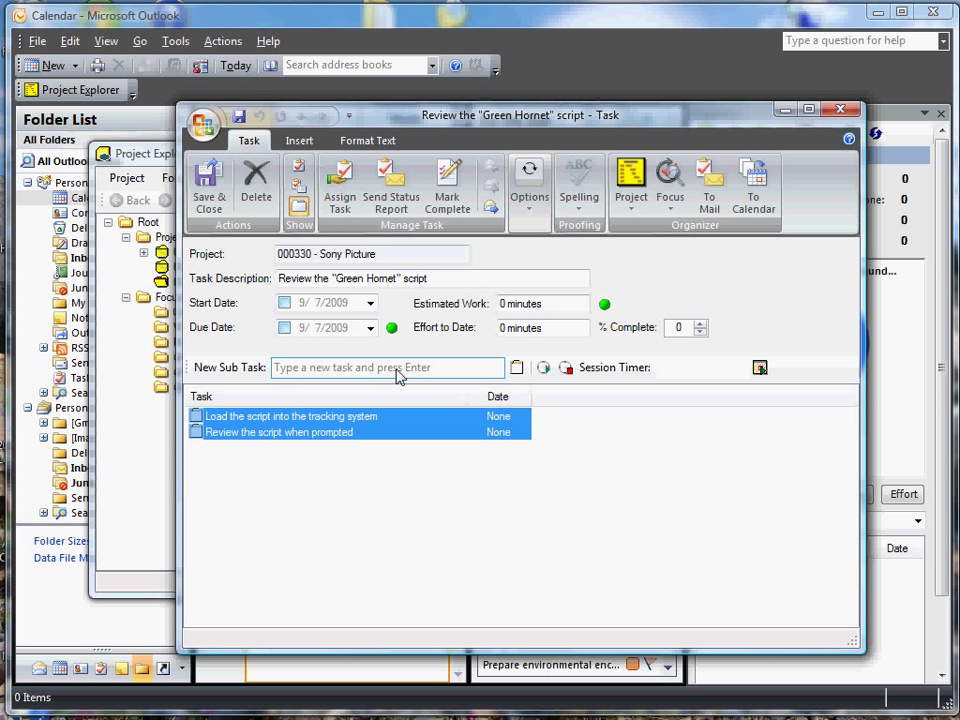
Add the subtask "Review comments by all team members" to the Green Hornet task.
click(330, 370)
text(Review )
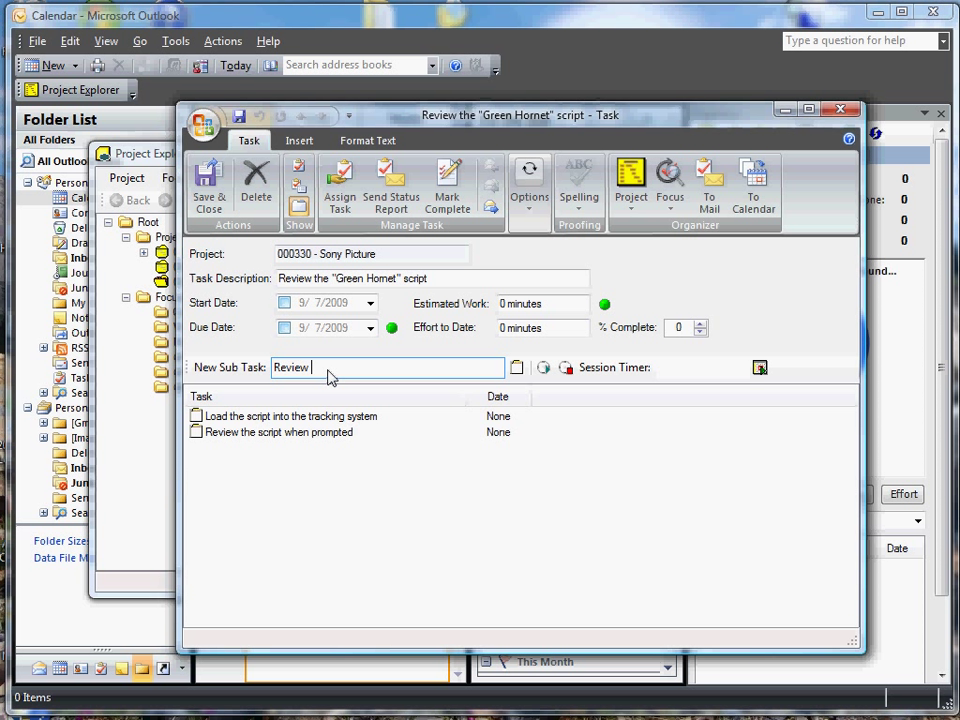
text(comments by all team members)
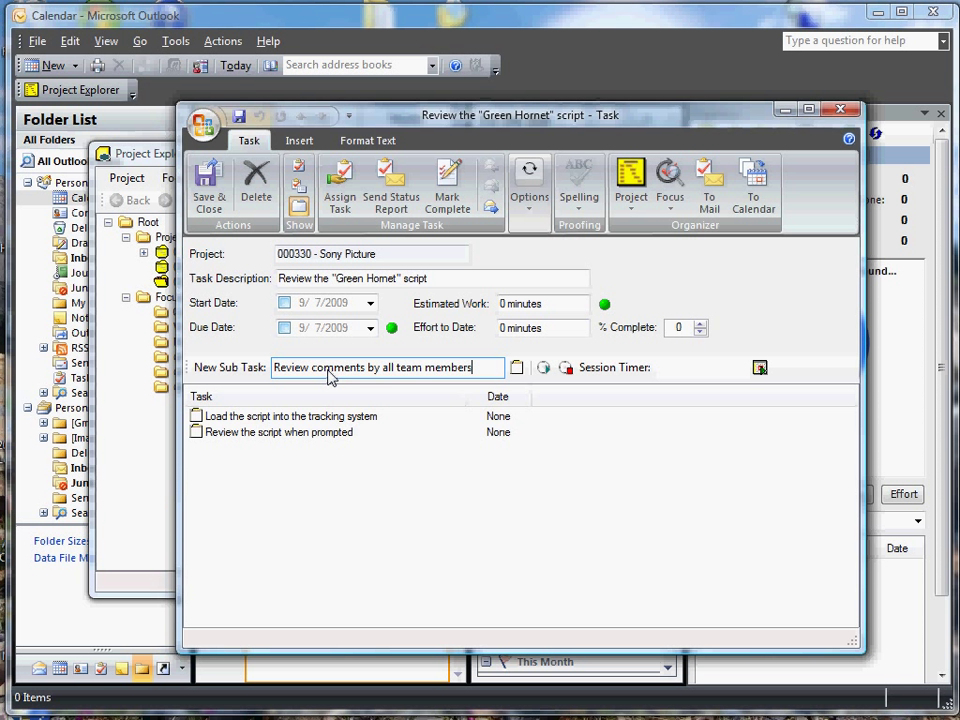
key(Return)
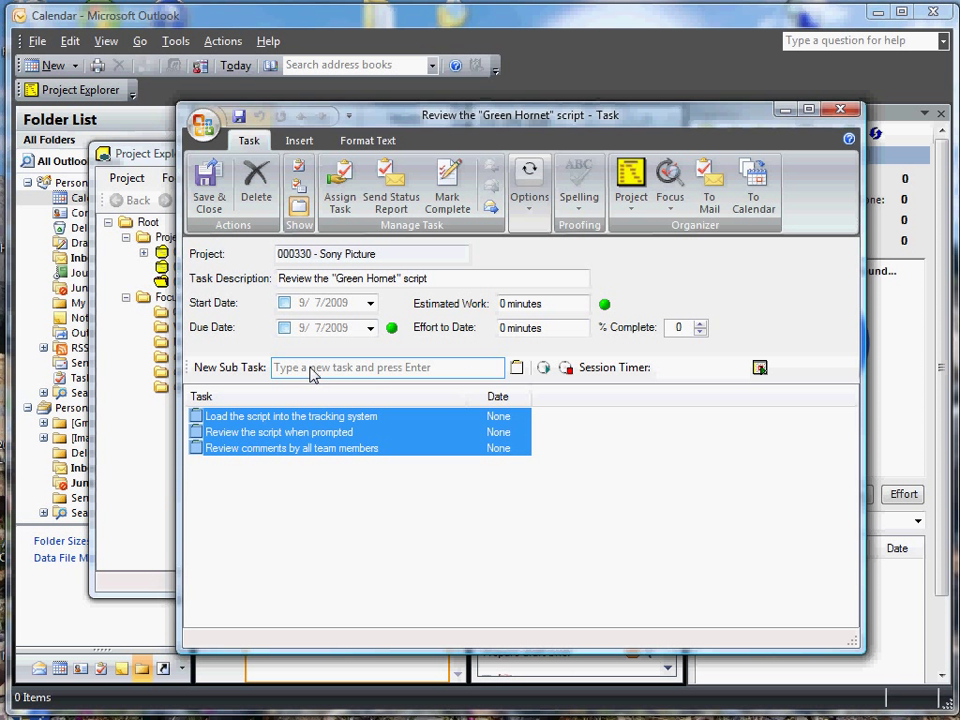
Add the subtasks "Prepare a response" and "Send reviewed script back to Client", and select only the "Prepare a response" row.
text(Prepare a response)
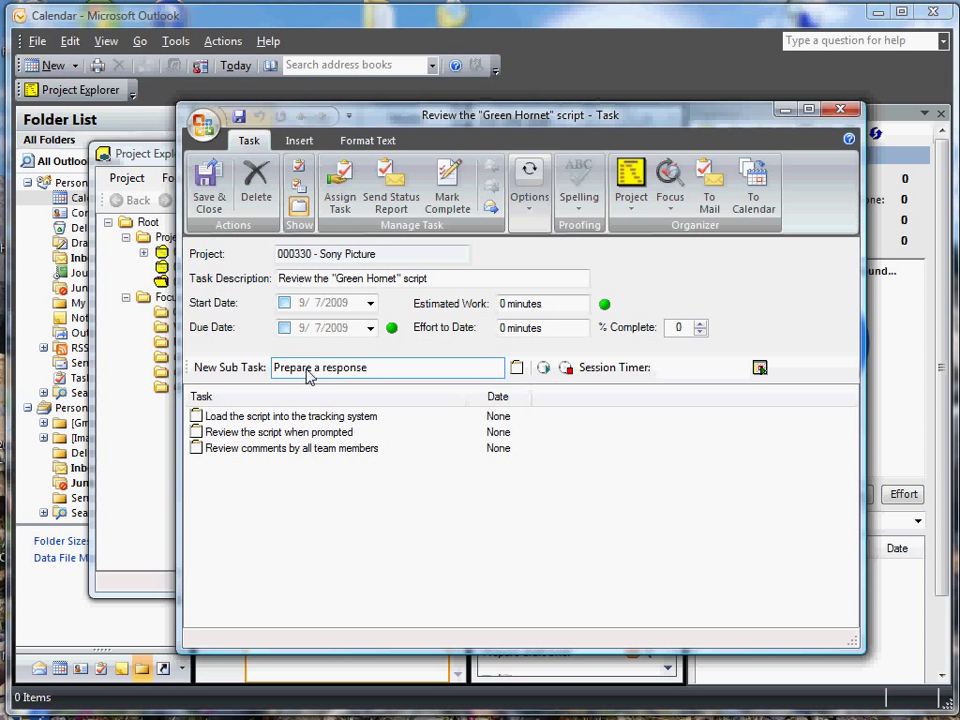
key(Return)
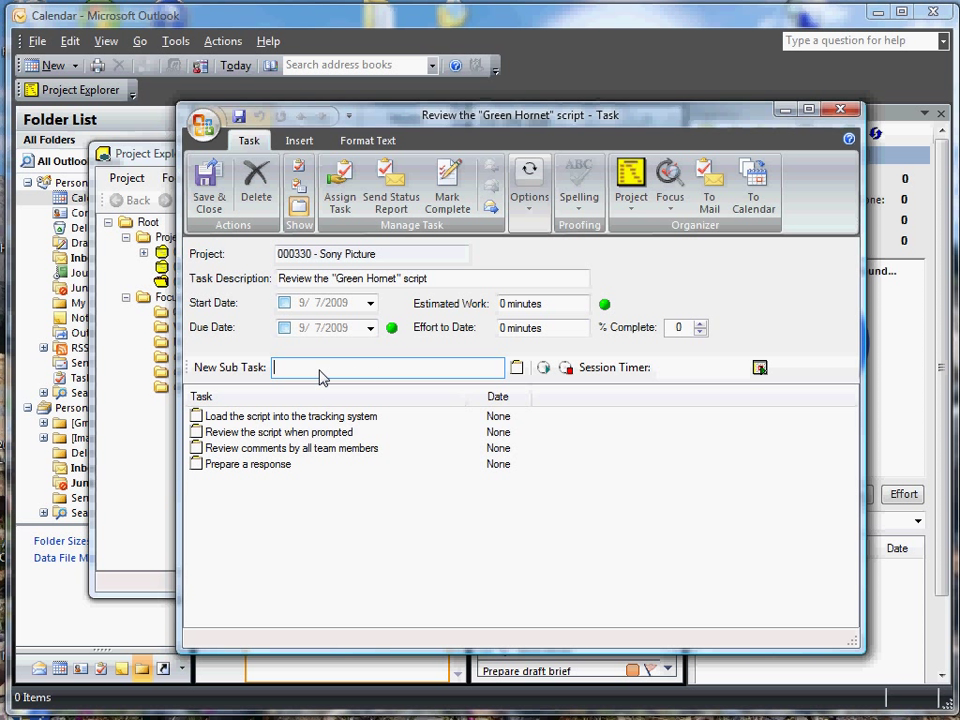
text(Send reviewed script bac)
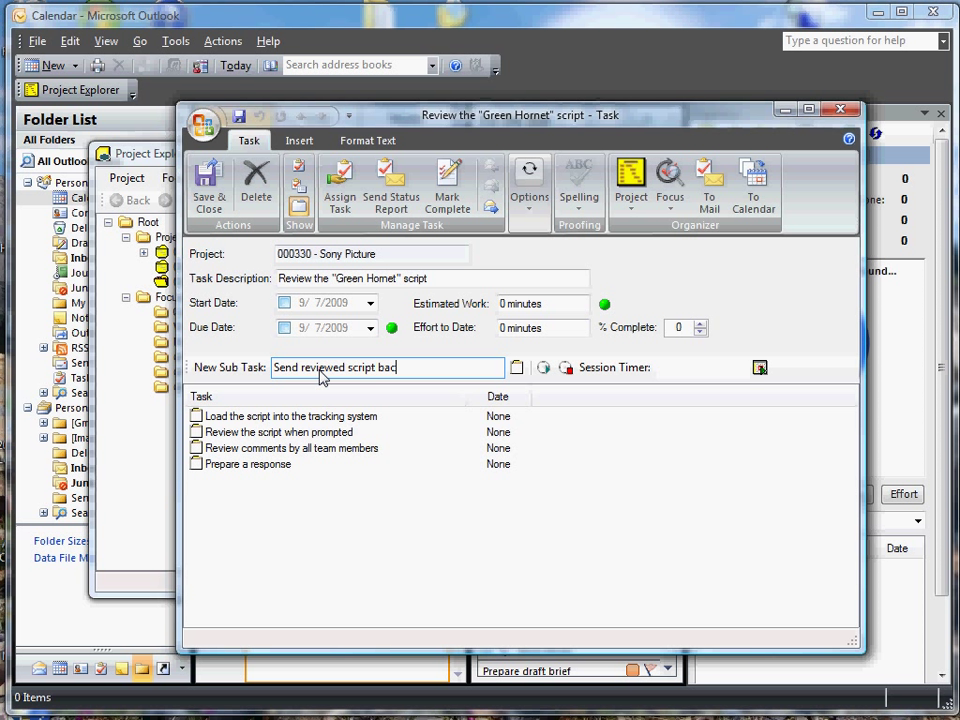
text(k to Client)
key(Return)
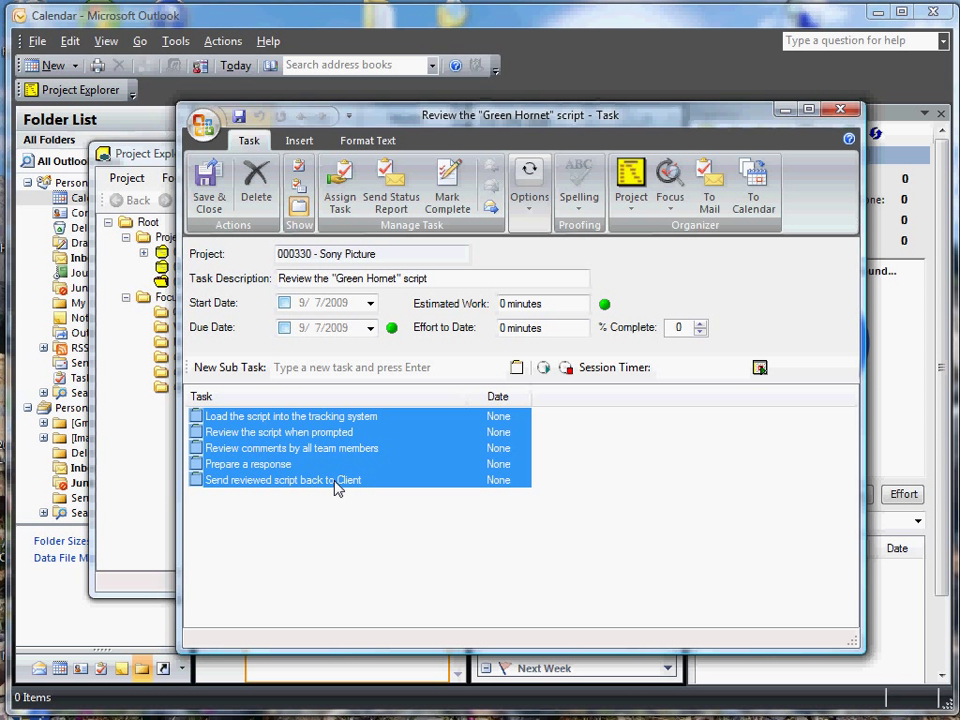
click(250, 464)
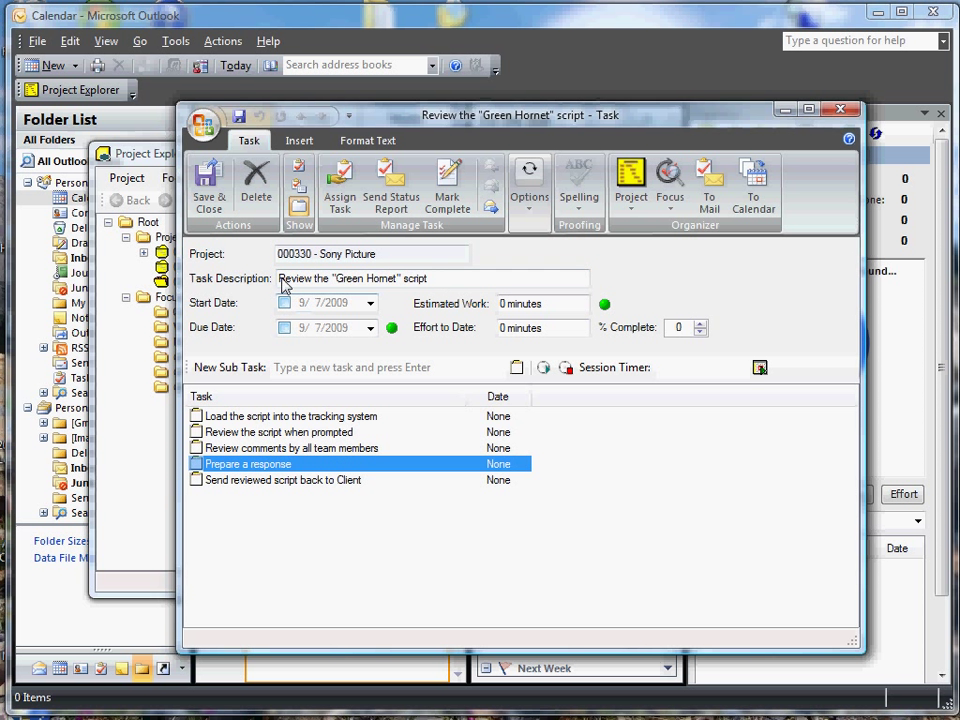
Save and close the Green Hornet task, display its subtasks in the project tree, and minimize Project Explorer.
click(218, 205)
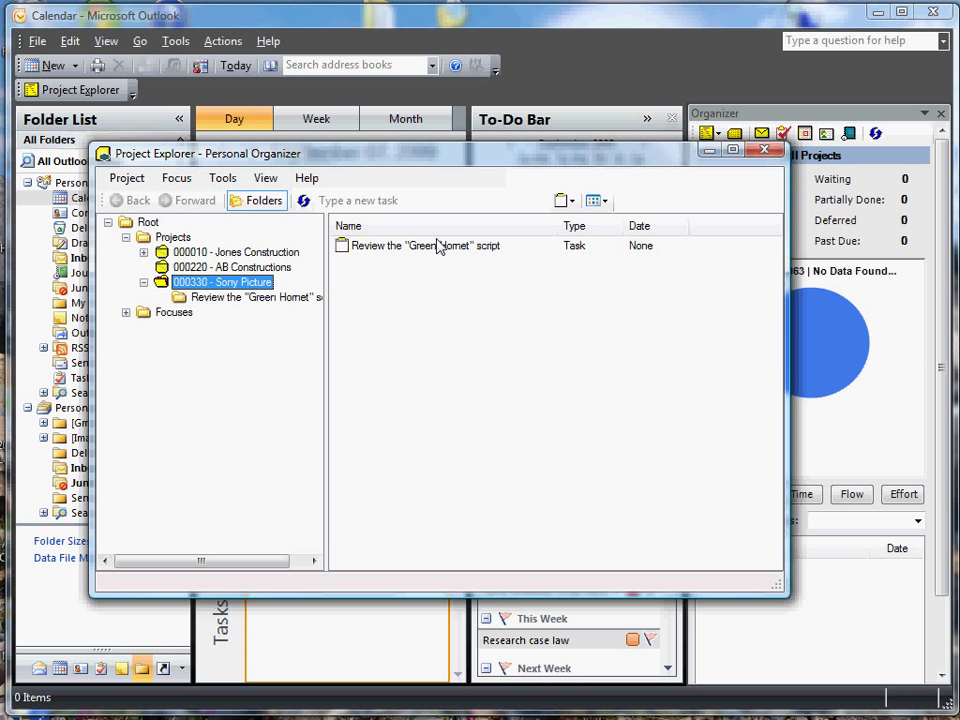
click(275, 298)
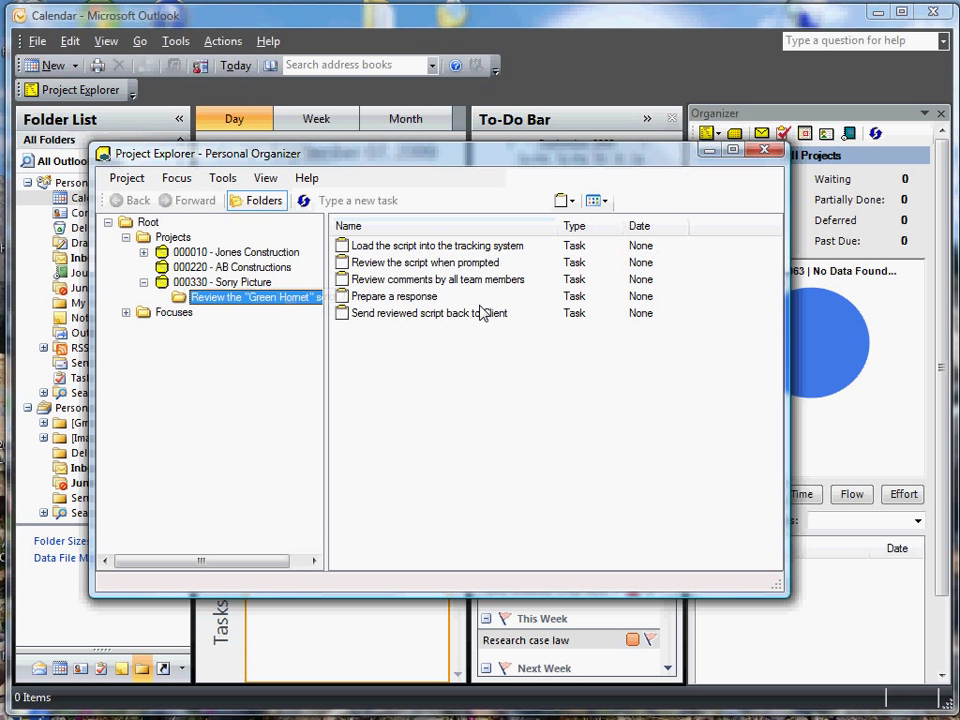
click(706, 149)
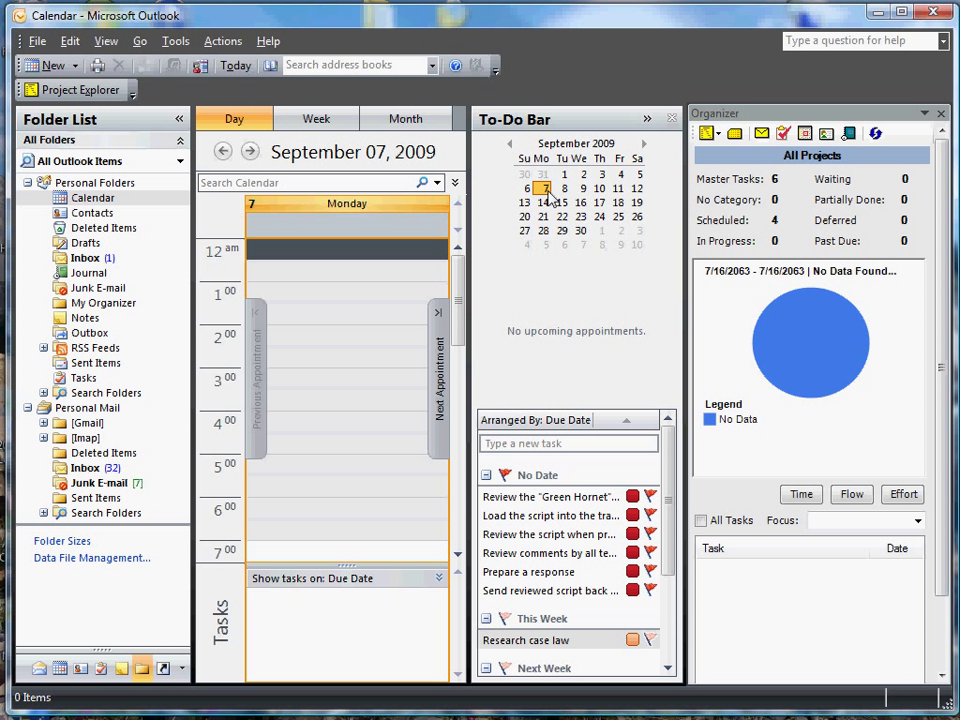
Create the appointment "Review Green Hornet script with all team members" on September 18, 2009, from 3:00 to 4:00 AM.
click(618, 203)
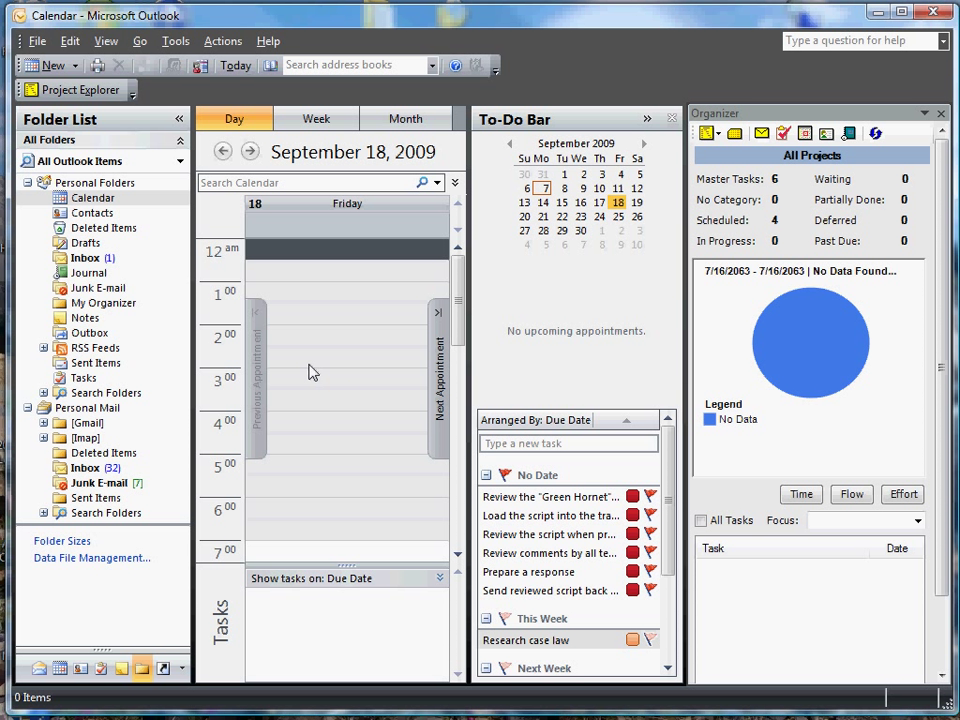
mouse_move(306, 386)
mouse_down()
mouse_move(306, 424)
mouse_move(310, 410)
mouse_up()
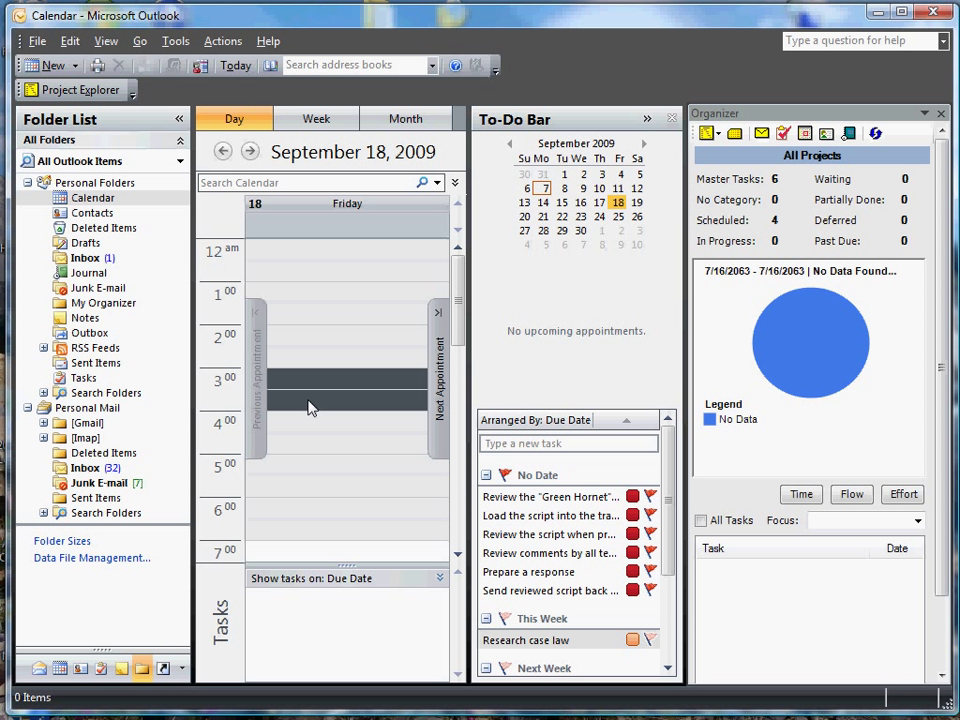
text(Review Gr)
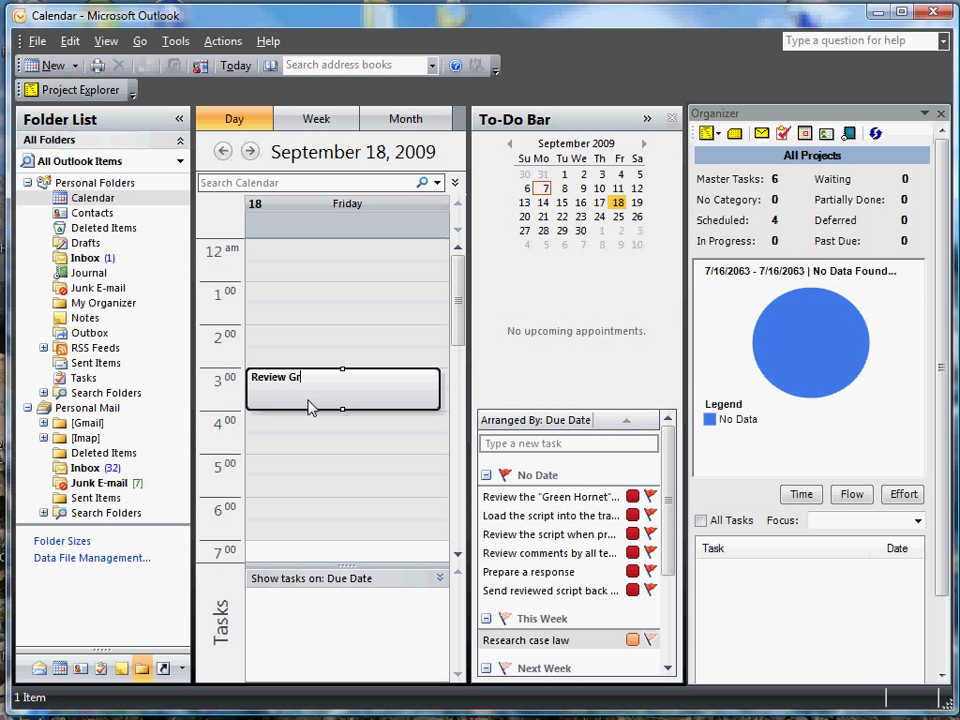
text(een Hornet script with all te)
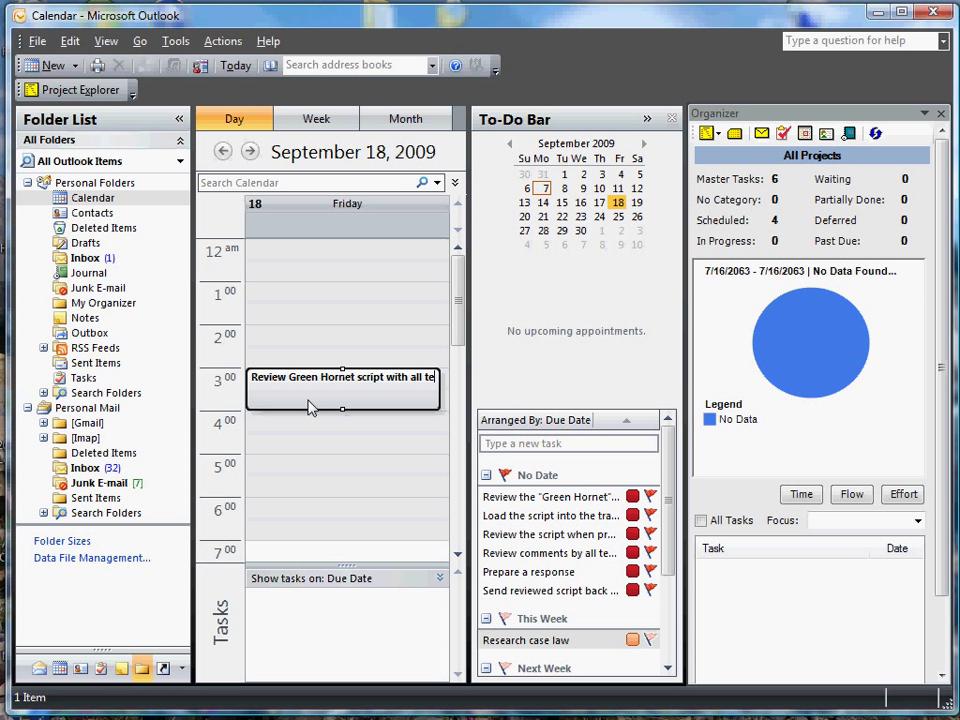
text(am members)
key(Return)
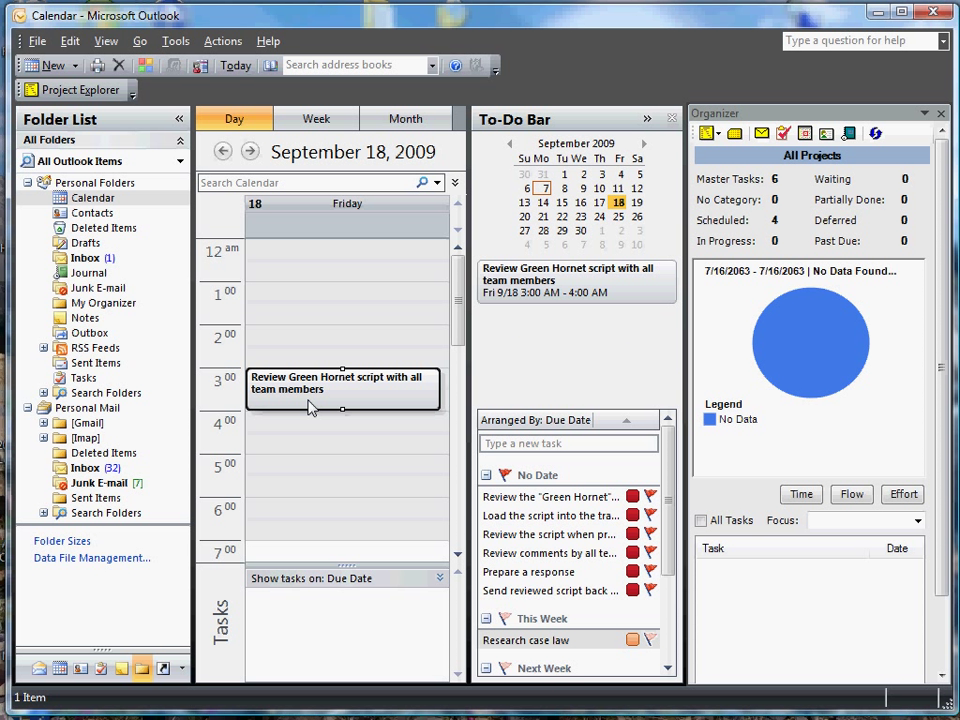
Assign the Green Hornet review appointment to the Sony Picture project, then save and close it.
double_click(318, 393)
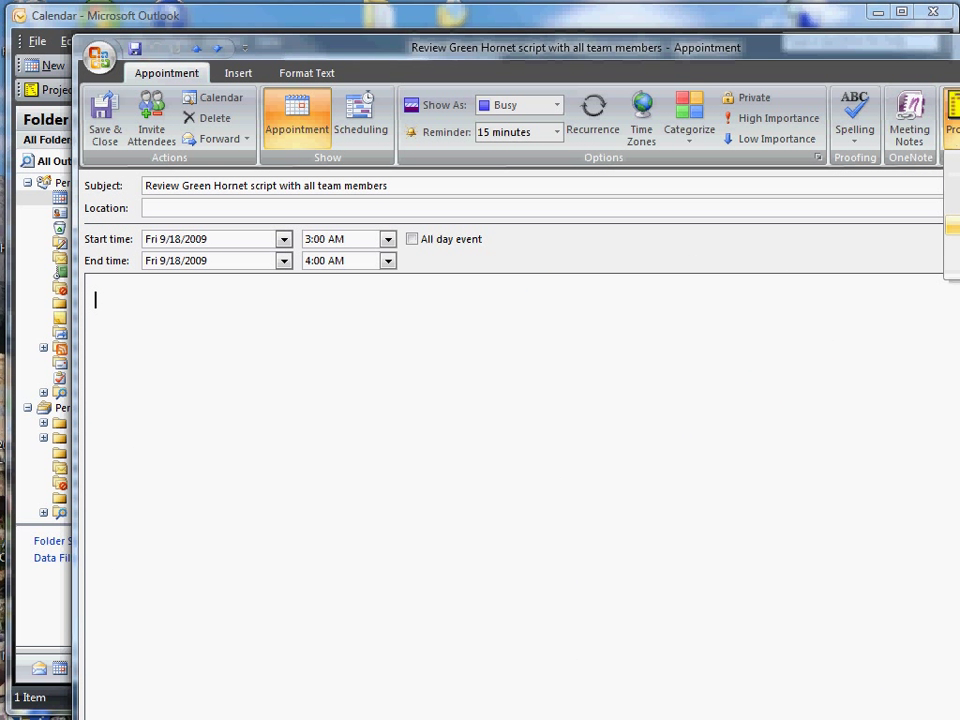
click(955, 180)
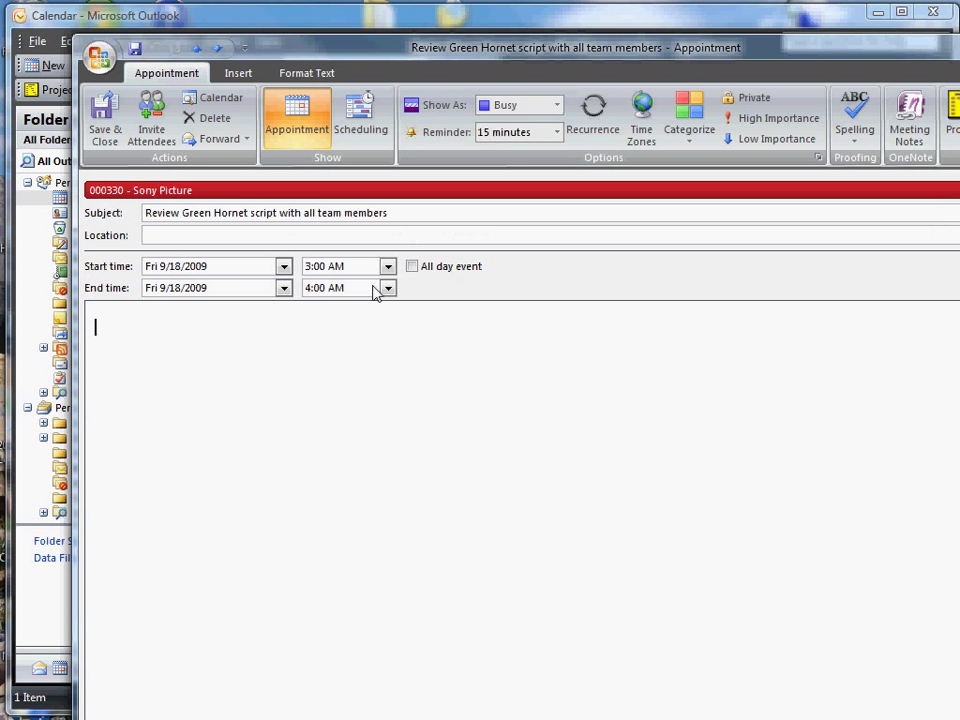
click(104, 122)
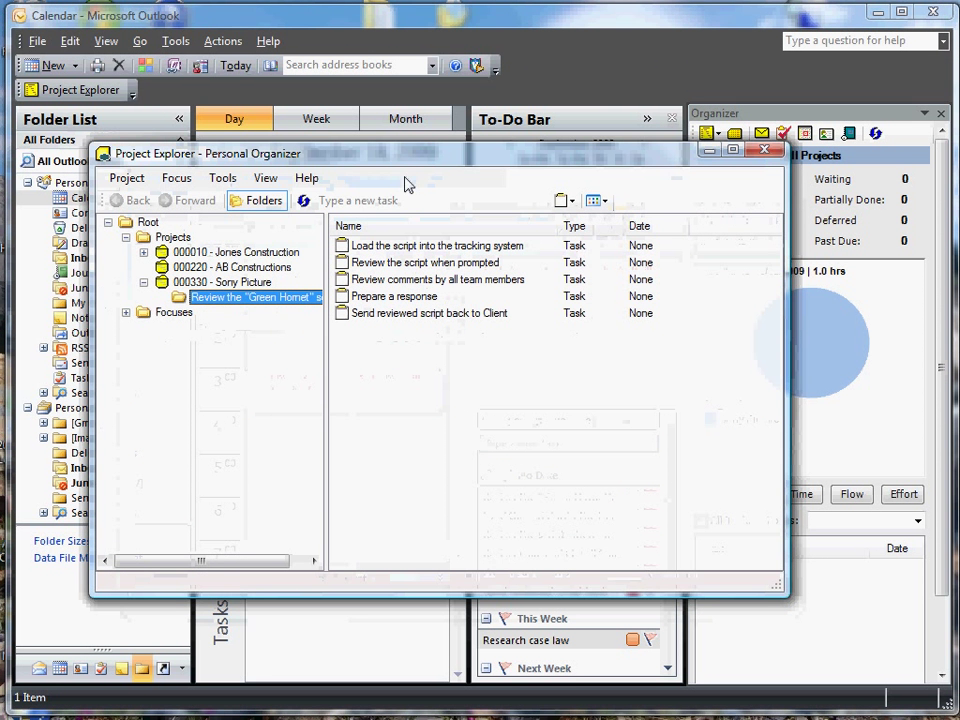
Display the Sony Picture project's items as large icons and open its "Green Hornet" script review task.
click(253, 289)
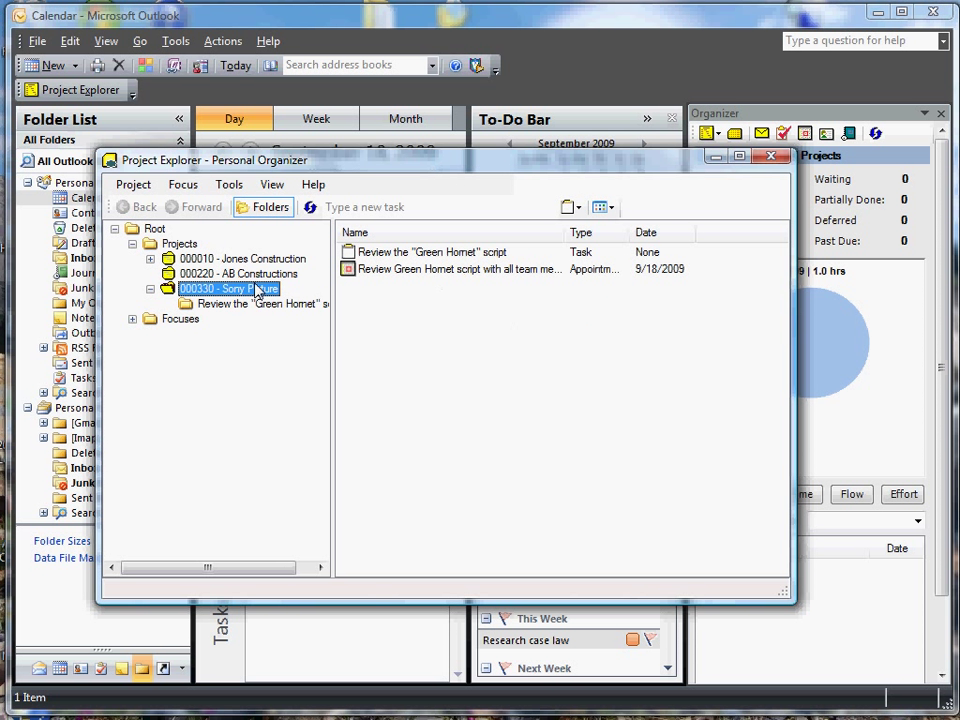
click(606, 207)
click(625, 311)
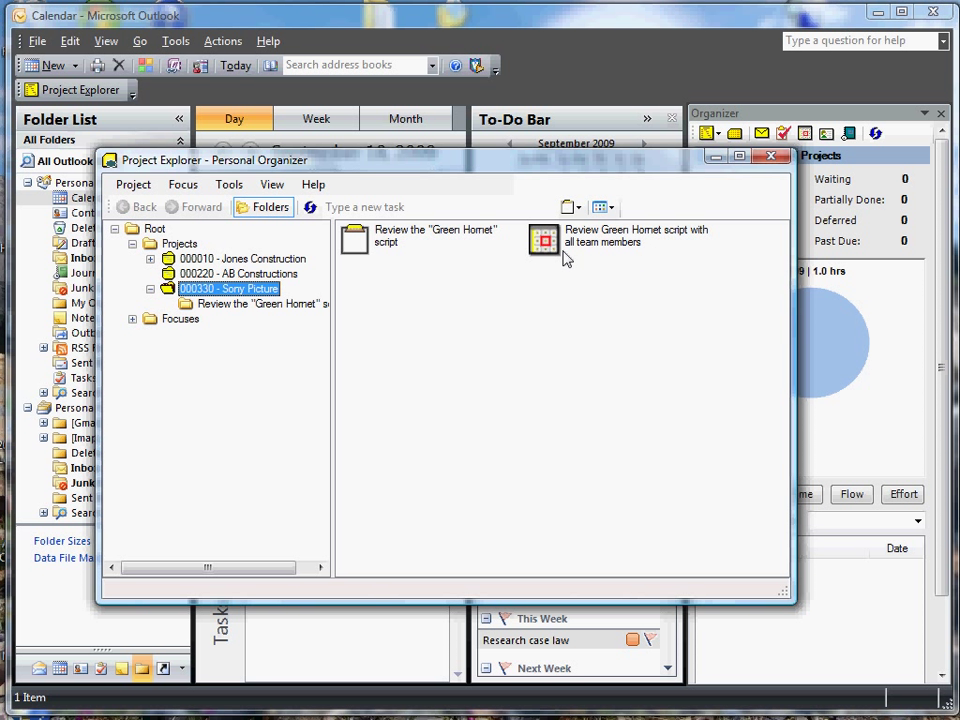
double_click(398, 232)
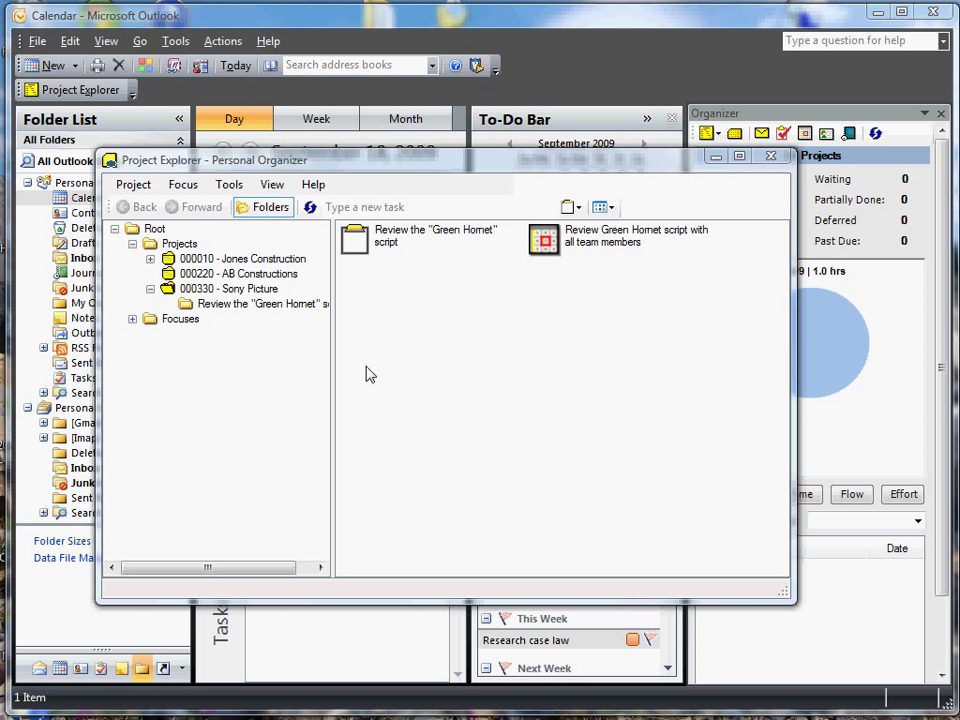
Rename the Sony Picture project to "Sony Pictures" and align its past Outlook items with the new category.
click(268, 290)
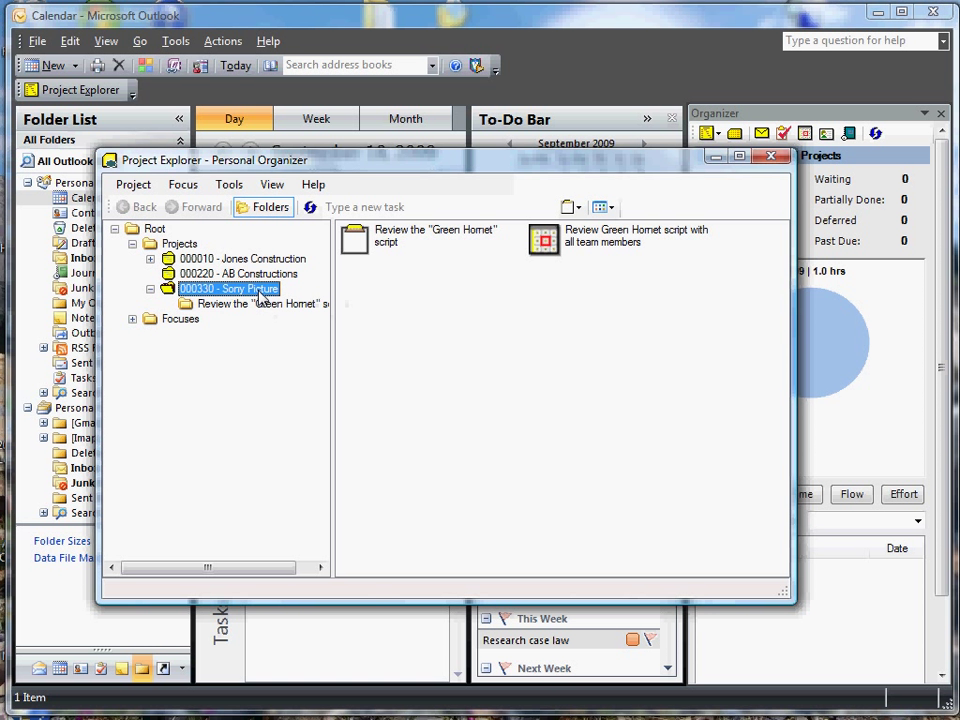
click(133, 185)
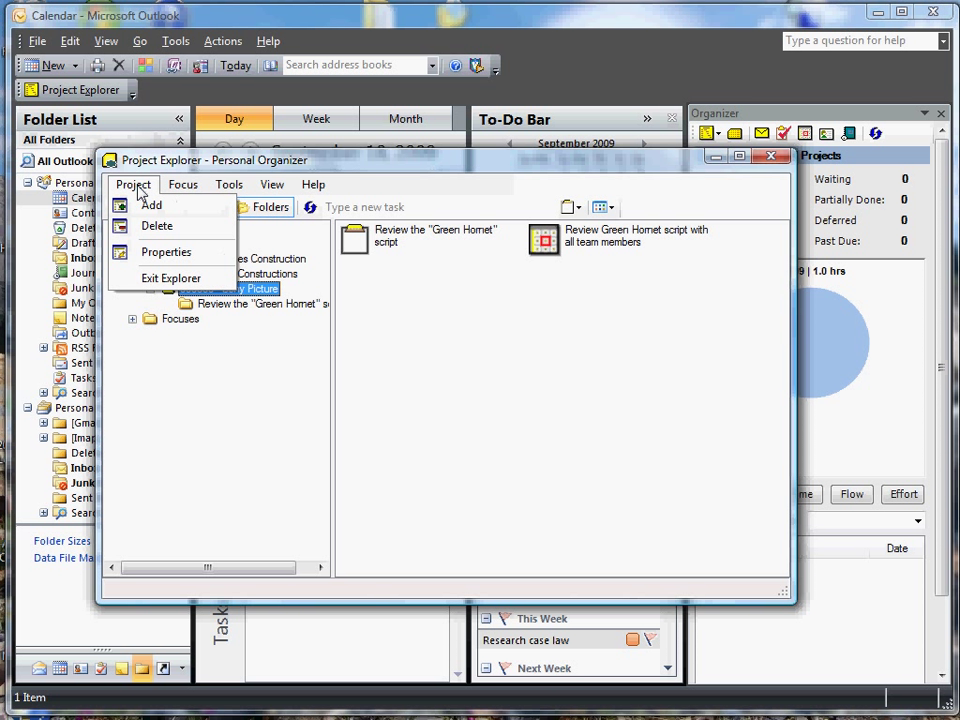
click(157, 262)
click(369, 325)
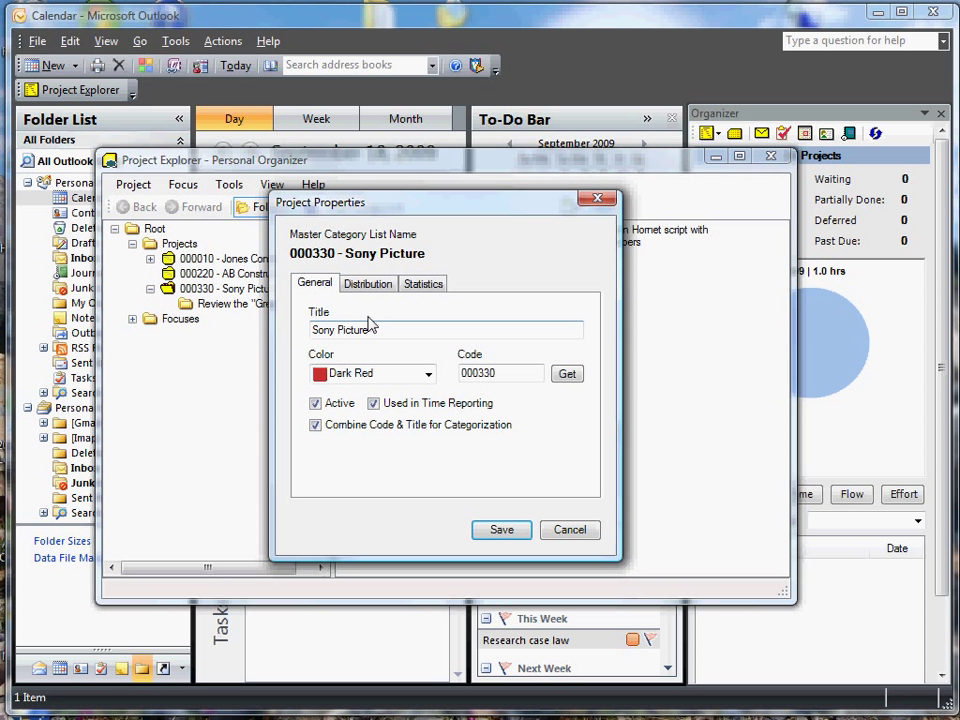
text(s)
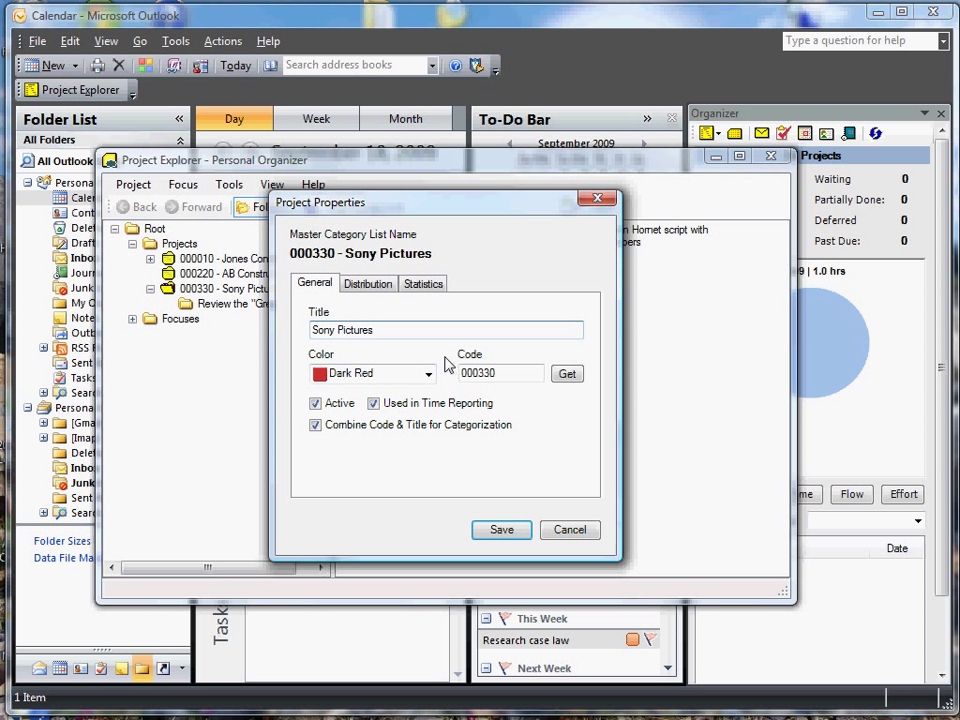
click(503, 531)
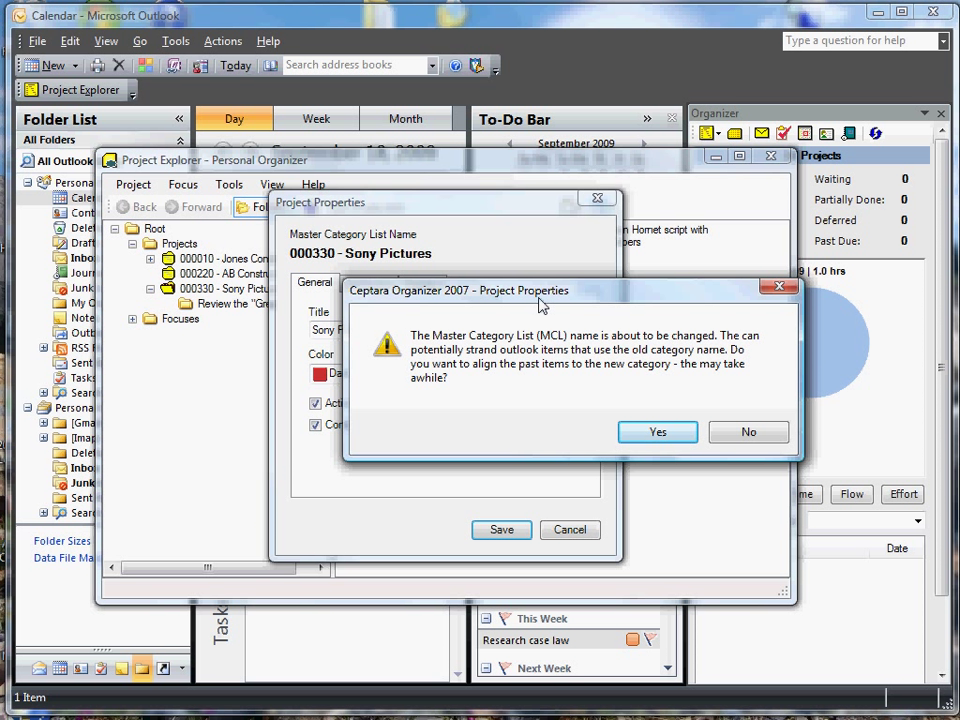
click(659, 435)
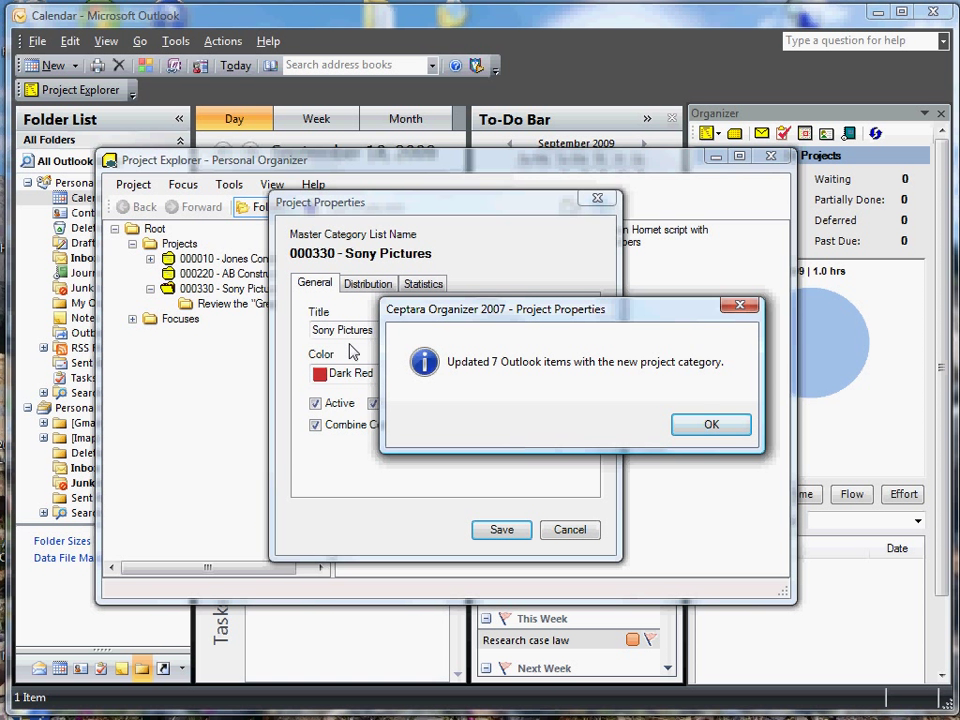
click(726, 428)
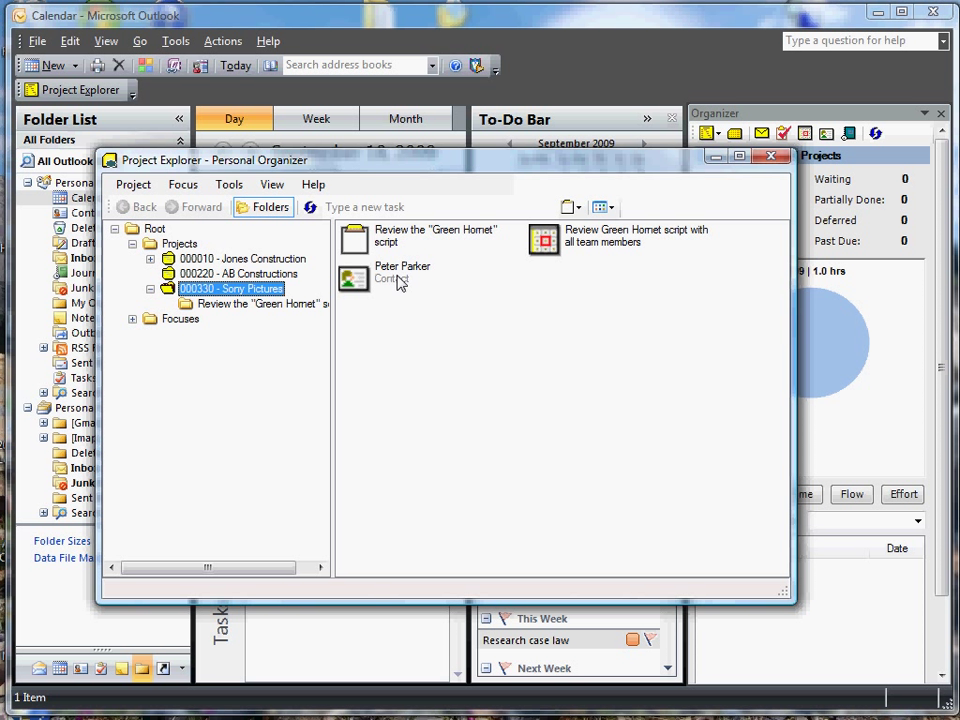
View the Jones Construction project's items and the commands available for managing that project.
key(Tab)
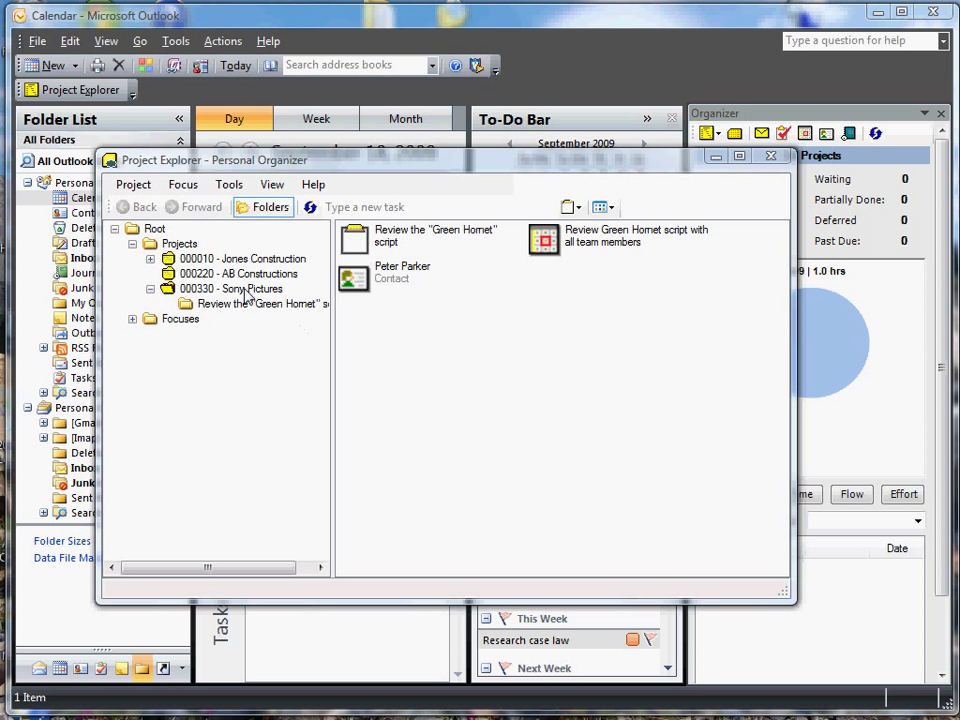
click(226, 260)
click(136, 185)
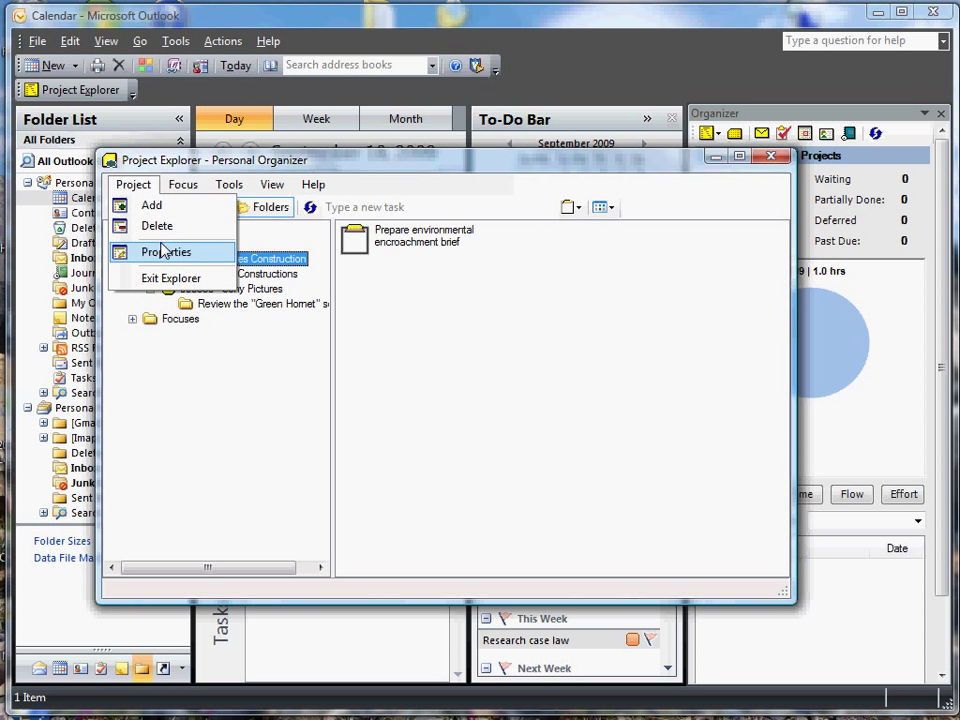
click(221, 164)
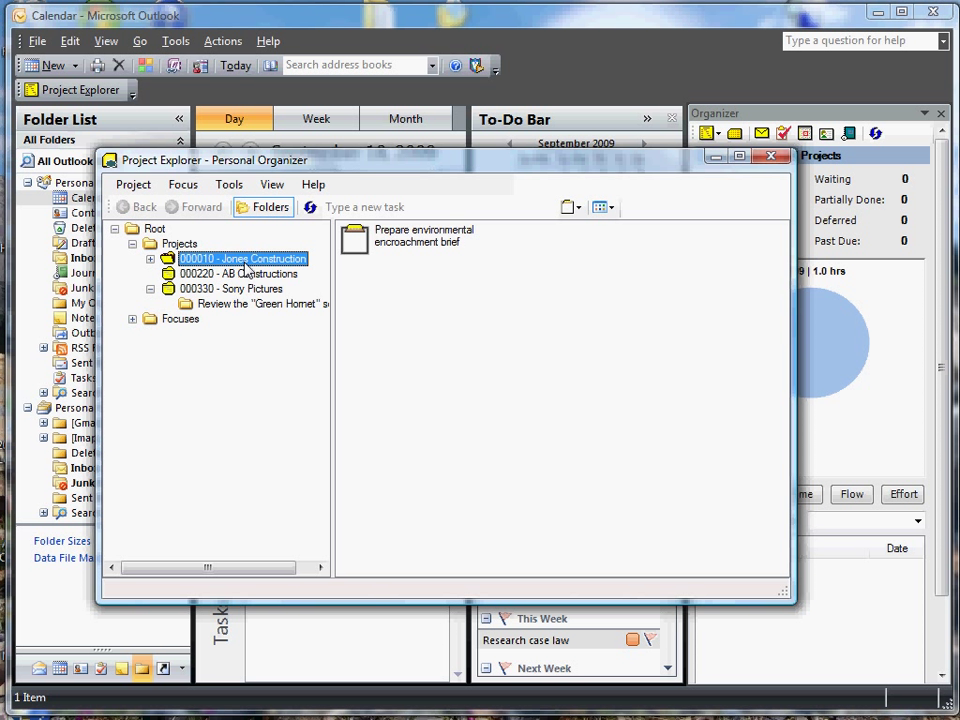
click(132, 319)
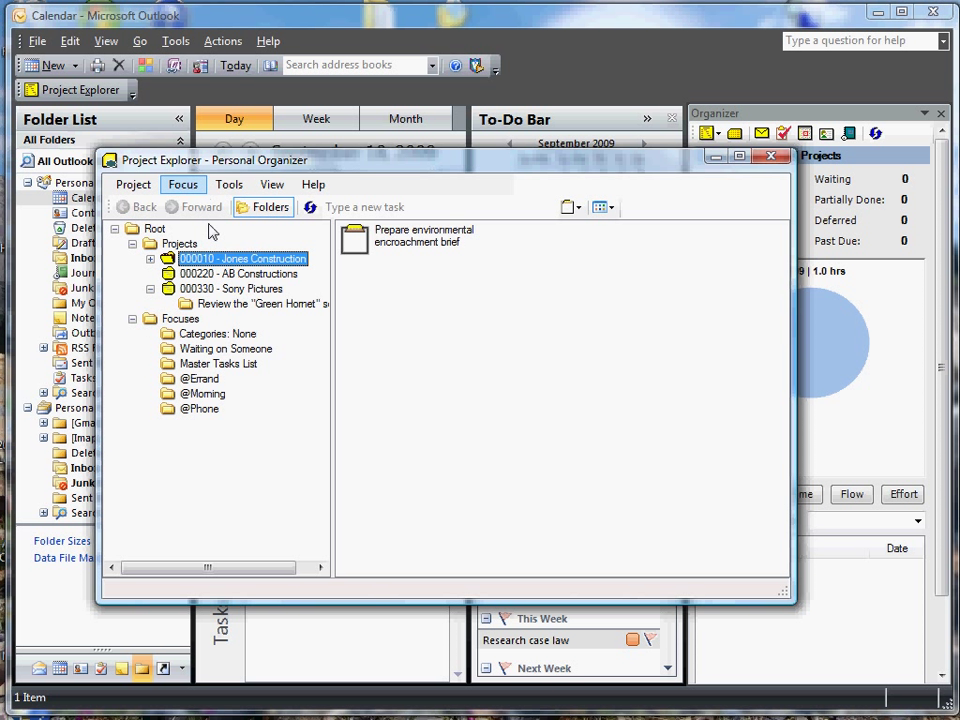
click(195, 393)
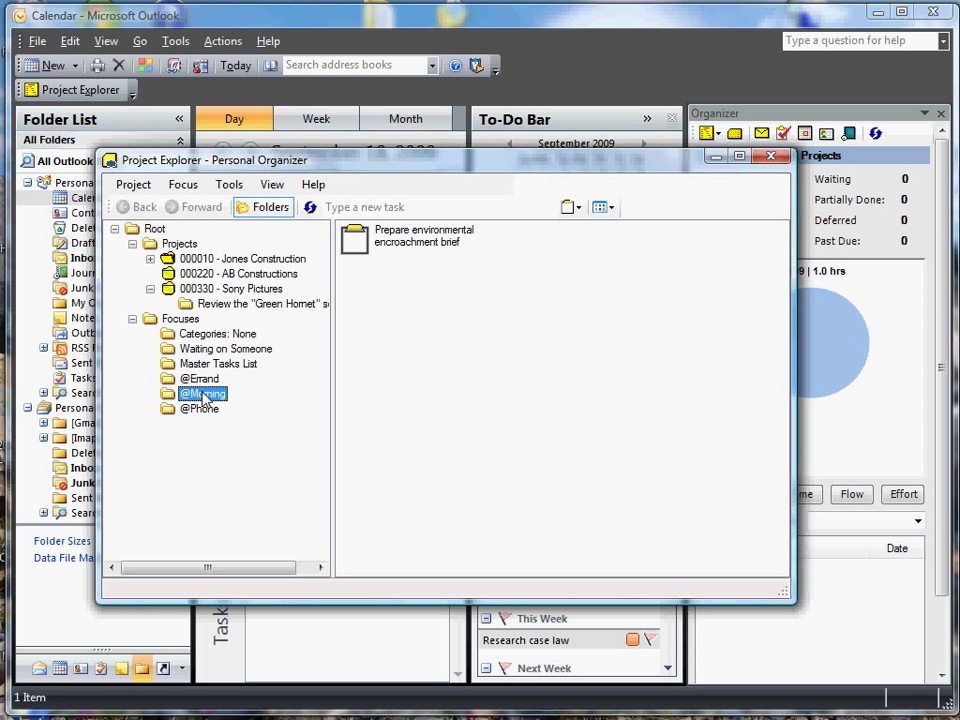
click(184, 186)
click(206, 223)
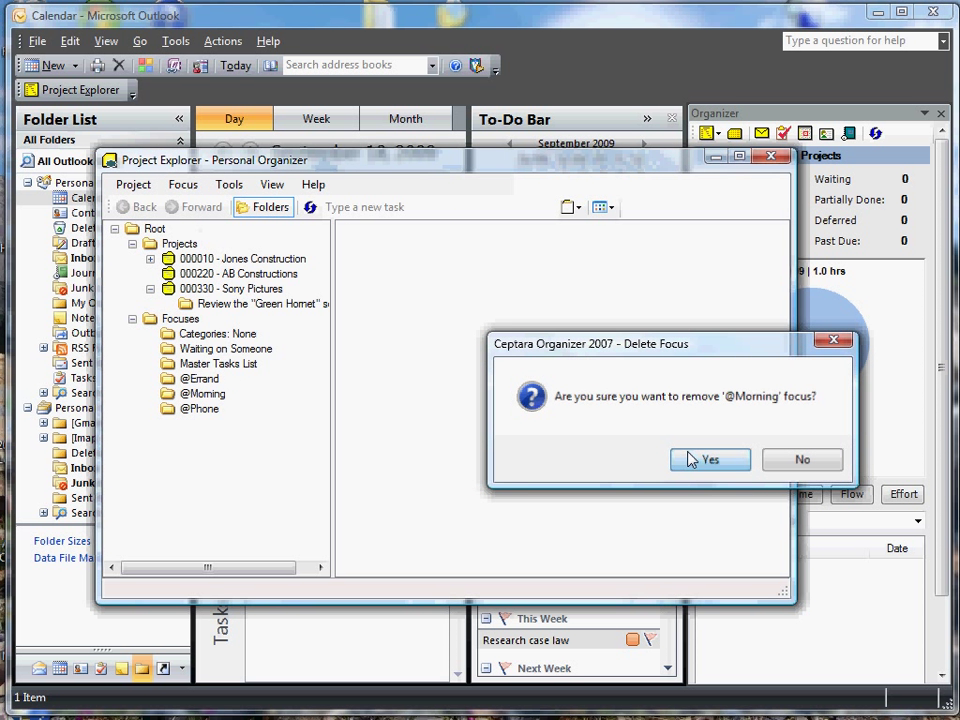
click(700, 458)
click(184, 186)
click(200, 206)
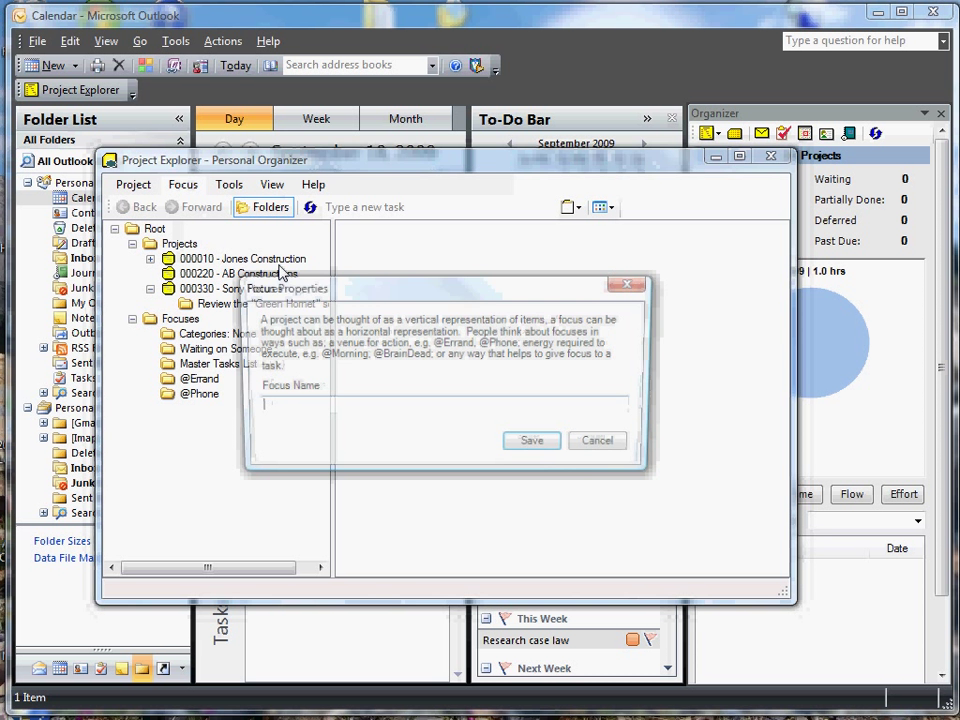
text(@M)
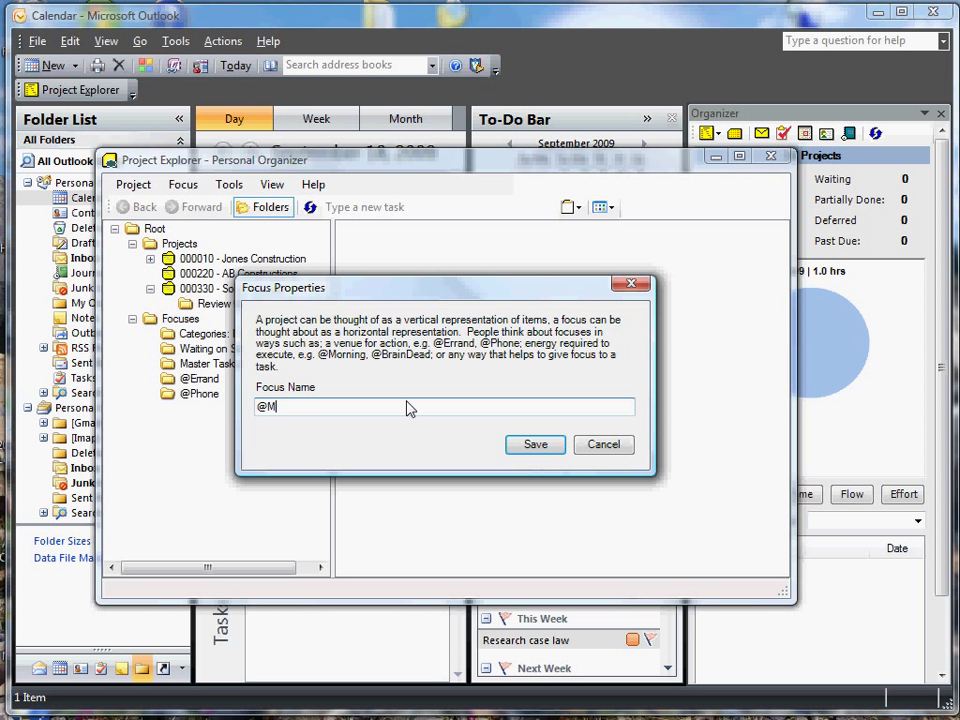
text(orning)
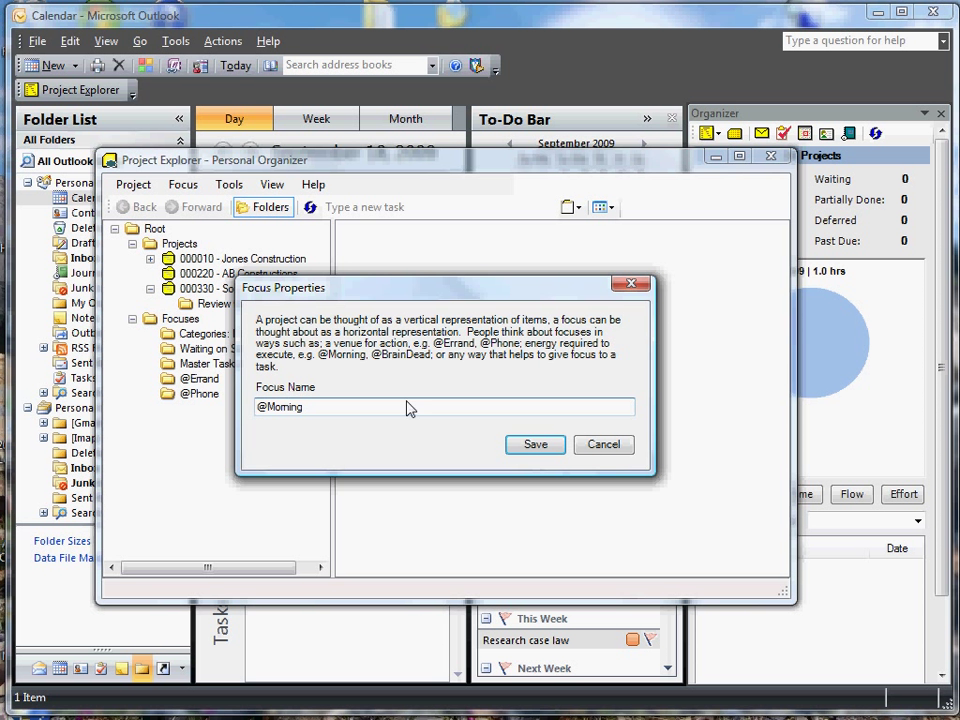
click(544, 450)
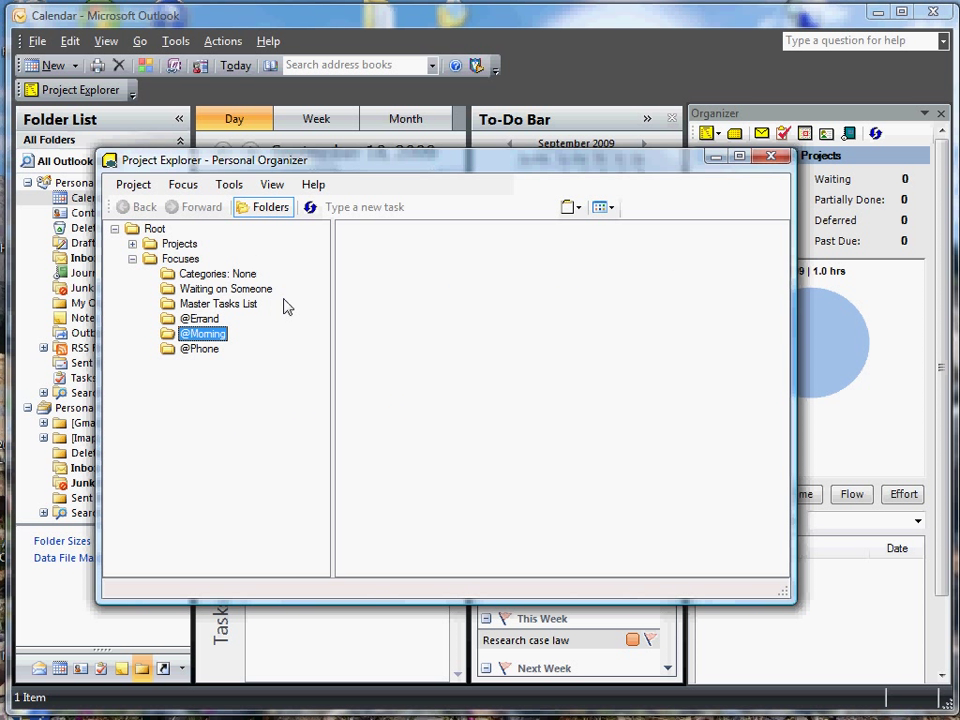
click(132, 245)
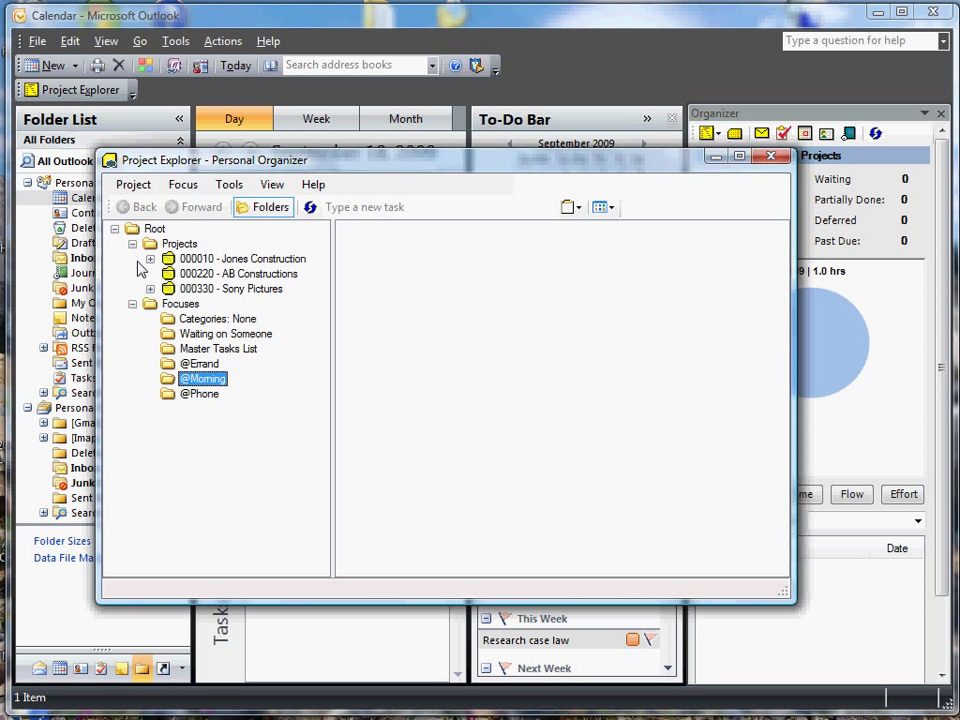
click(150, 289)
click(240, 304)
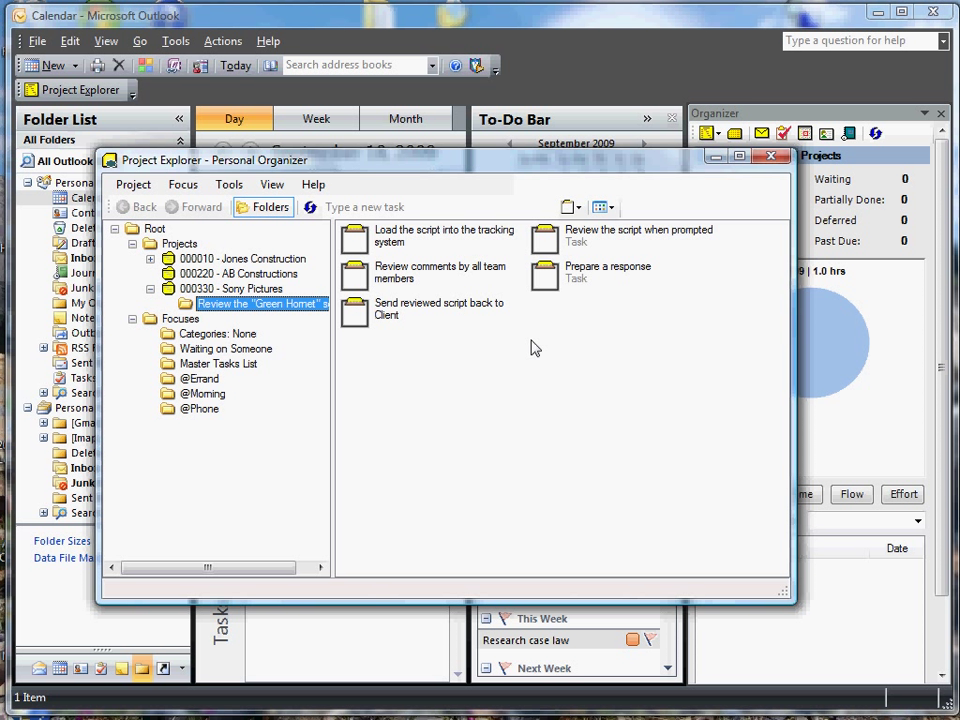
click(545, 248)
double_click(545, 248)
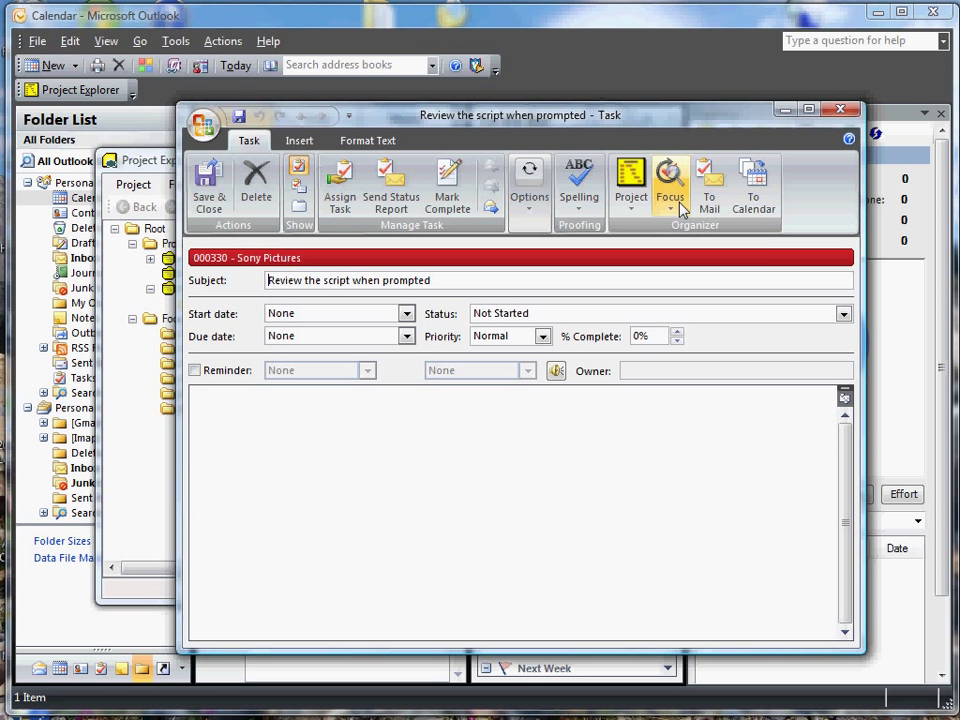
click(678, 205)
click(695, 293)
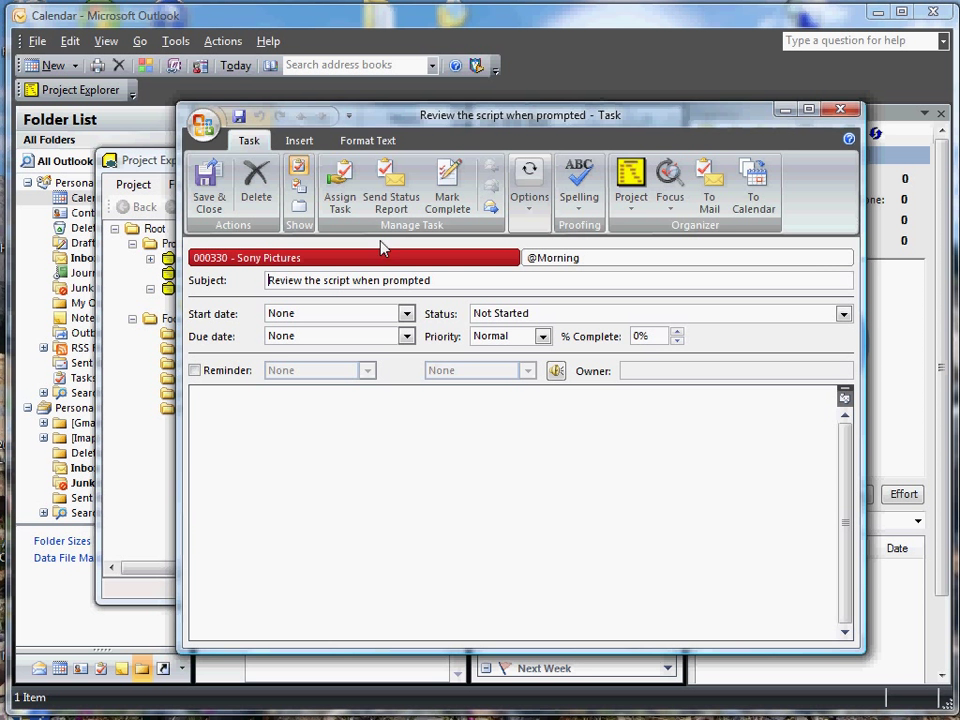
click(214, 194)
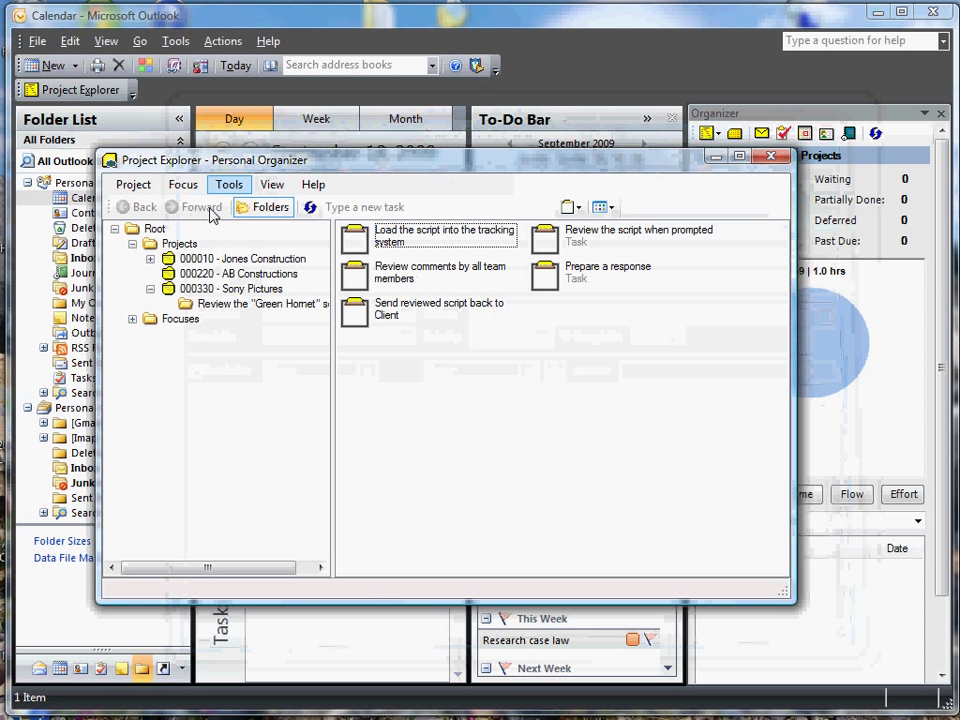
click(131, 318)
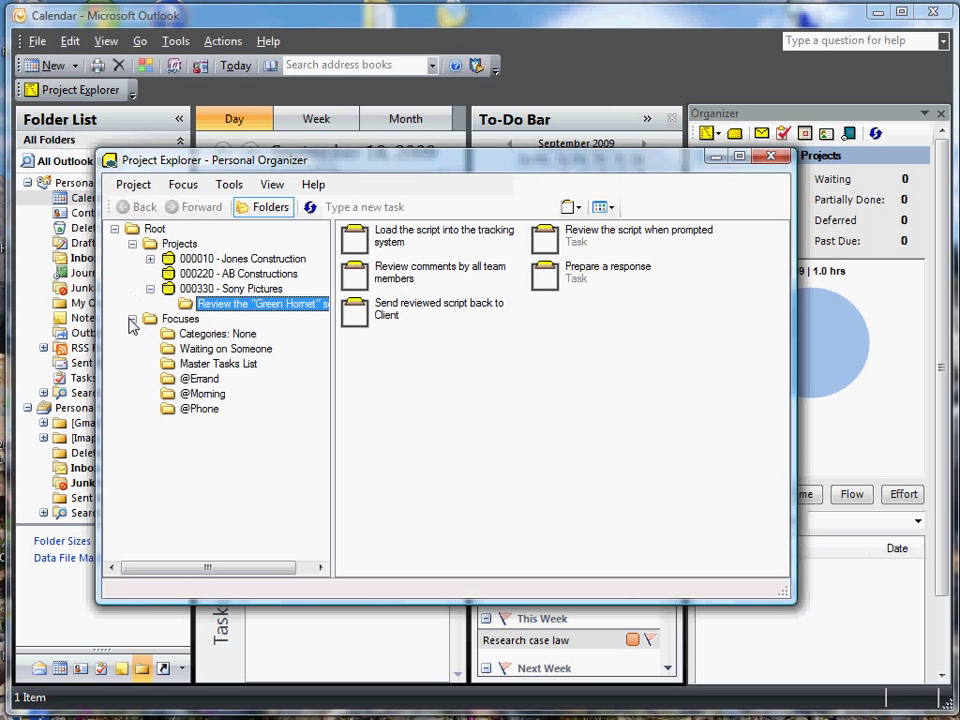
click(205, 393)
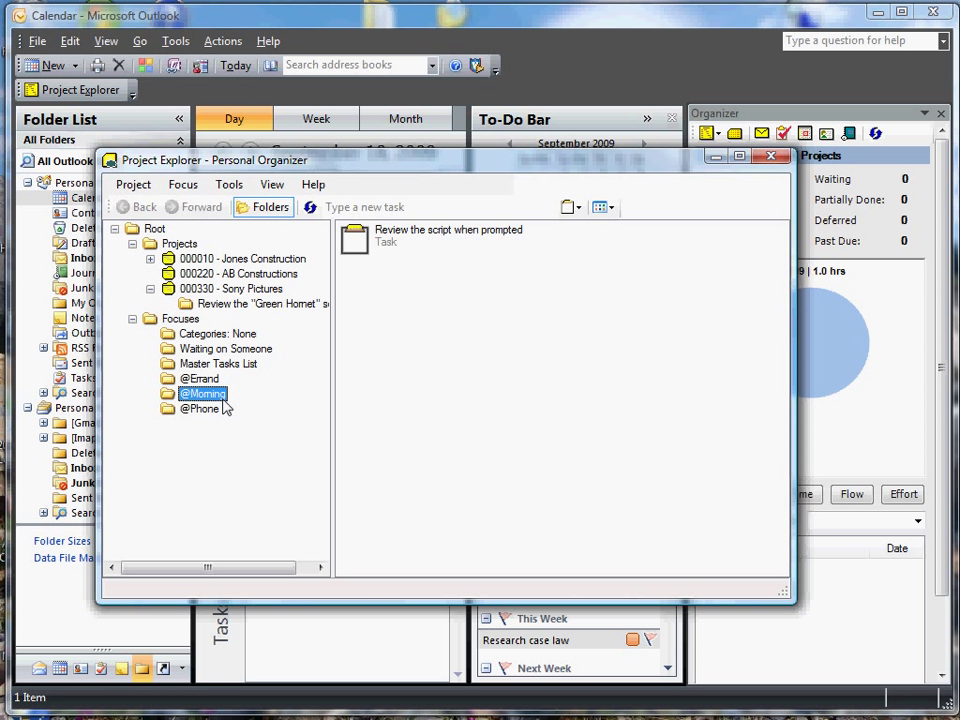
click(186, 190)
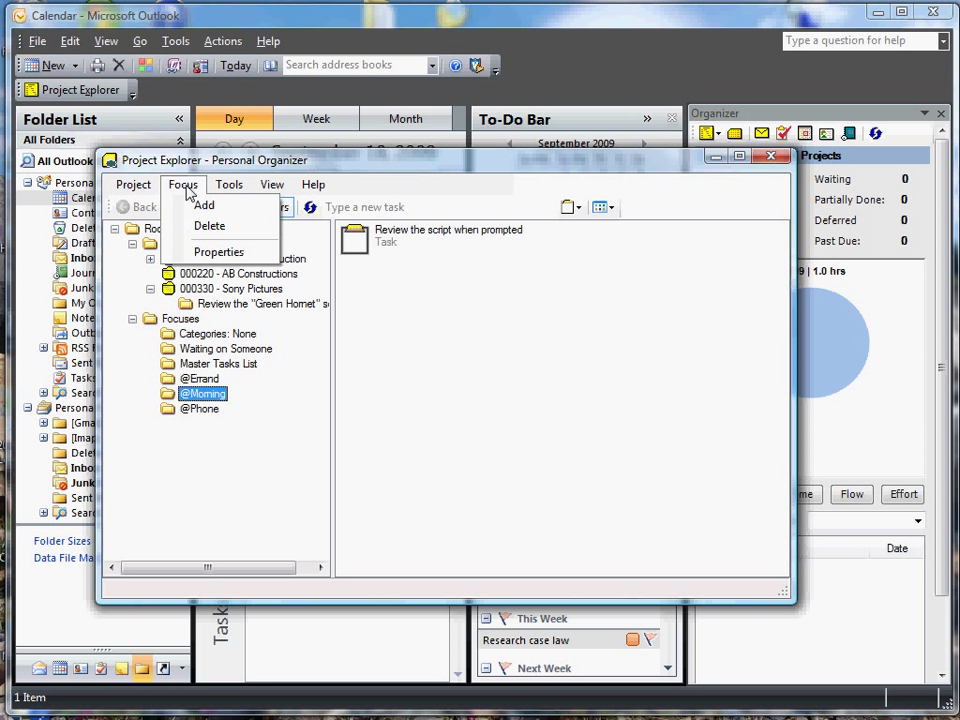
click(216, 252)
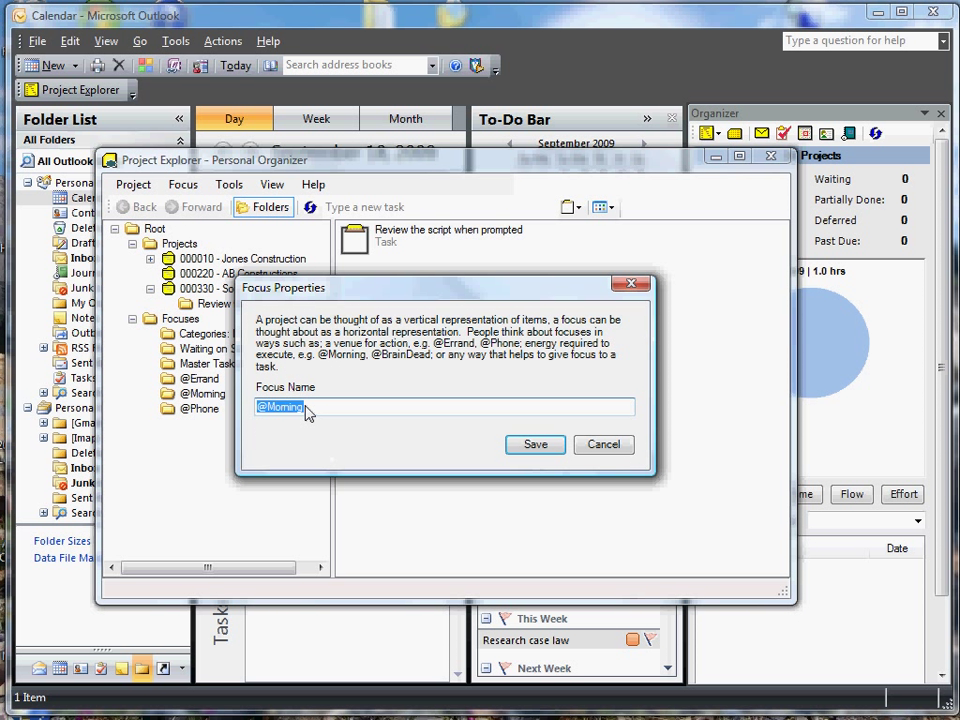
click(604, 446)
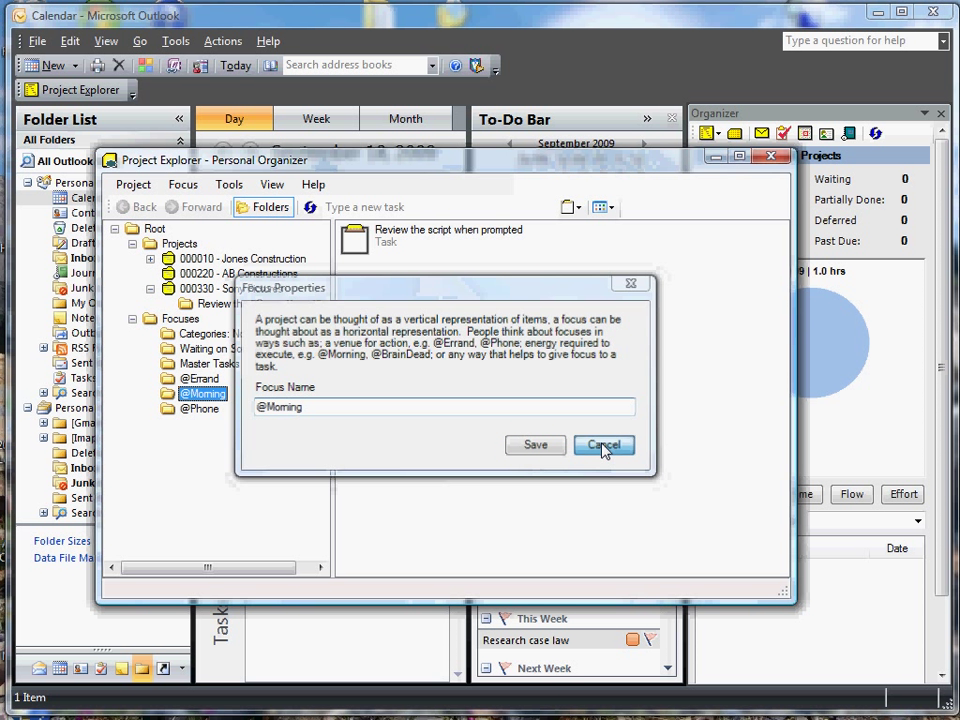